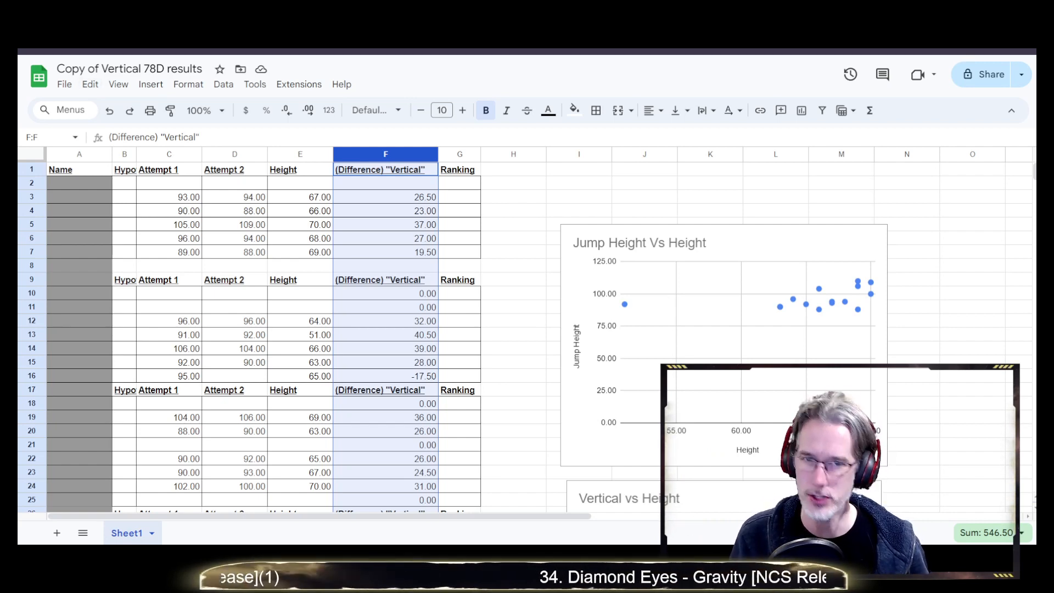
- Examine the Jump Height Vs Height and Vertical vs Height scatter charts and compare how their points are distributed
scroll(458, 336, down, 1)
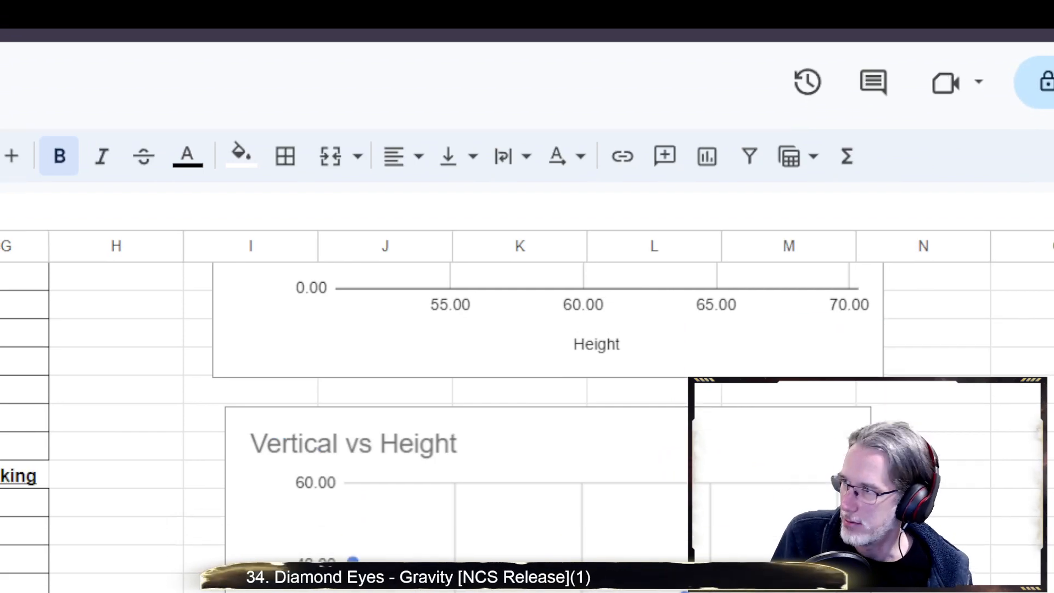
scroll(538, 275, up, 7)
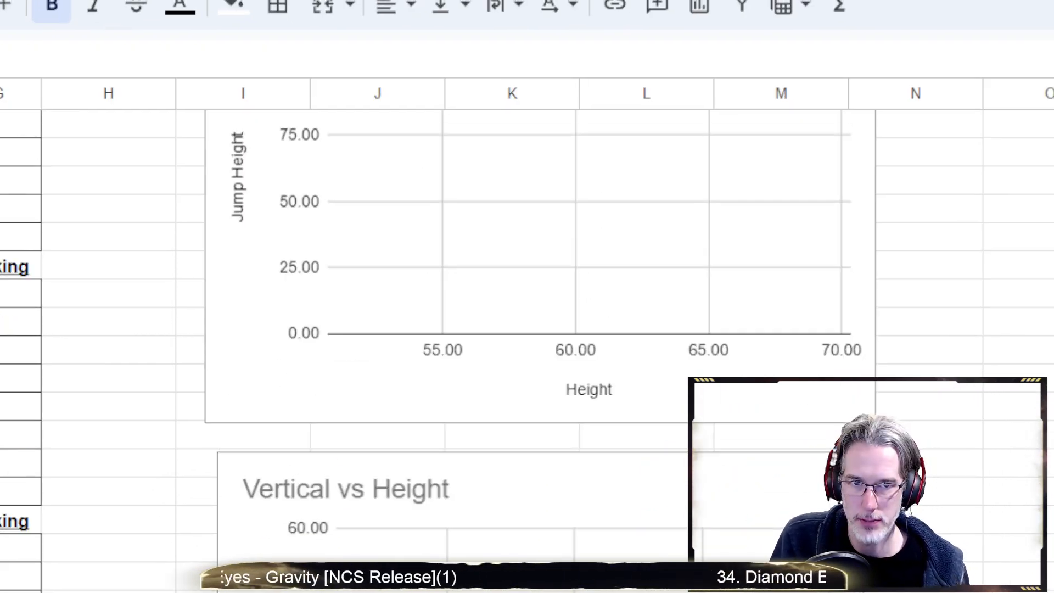
scroll(538, 302, down, 4)
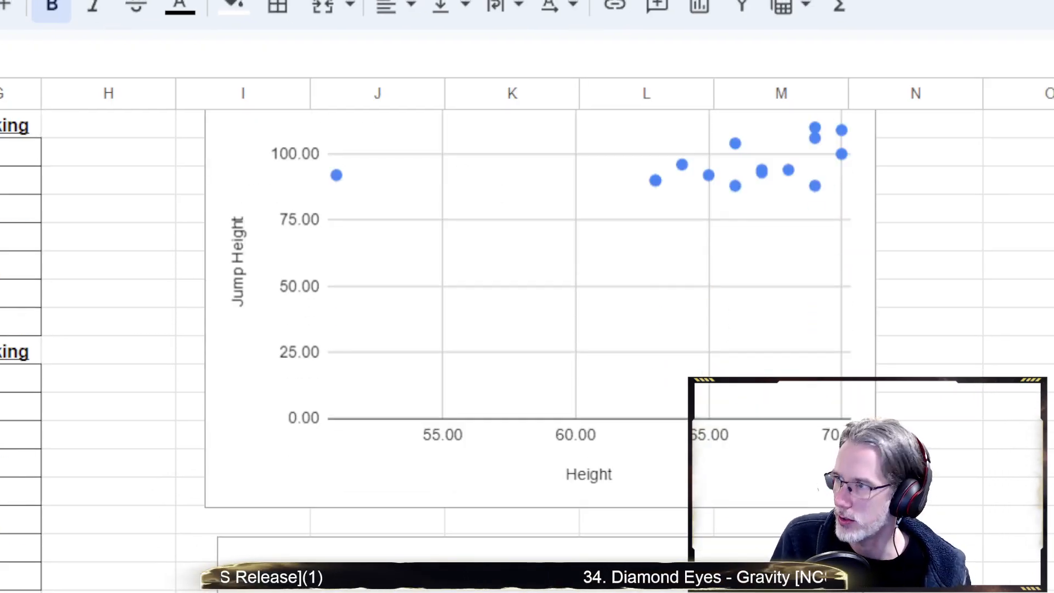
scroll(538, 302, down, 7)
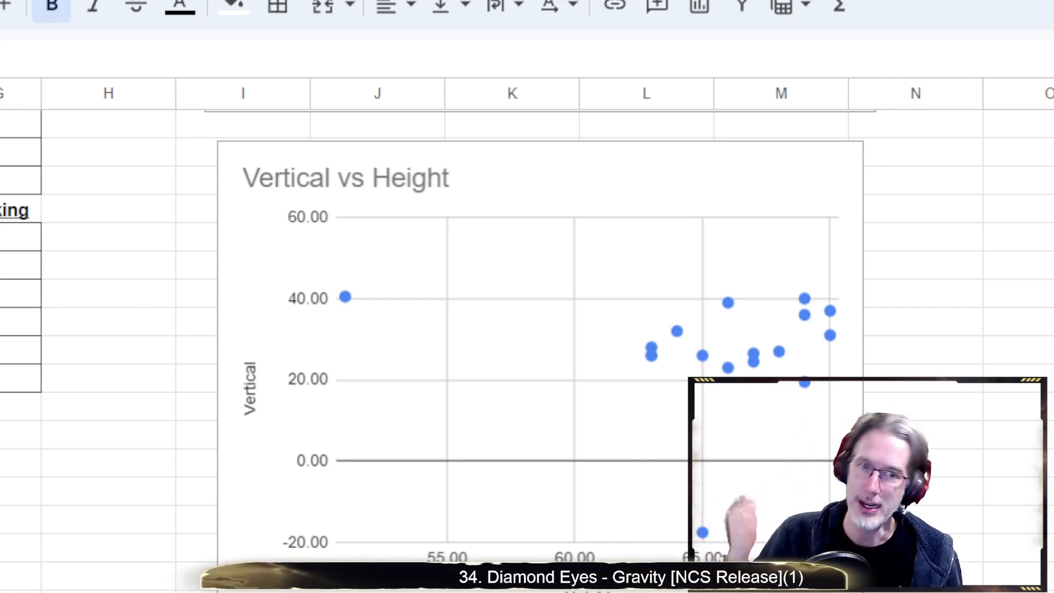
scroll(538, 330, up, 2)
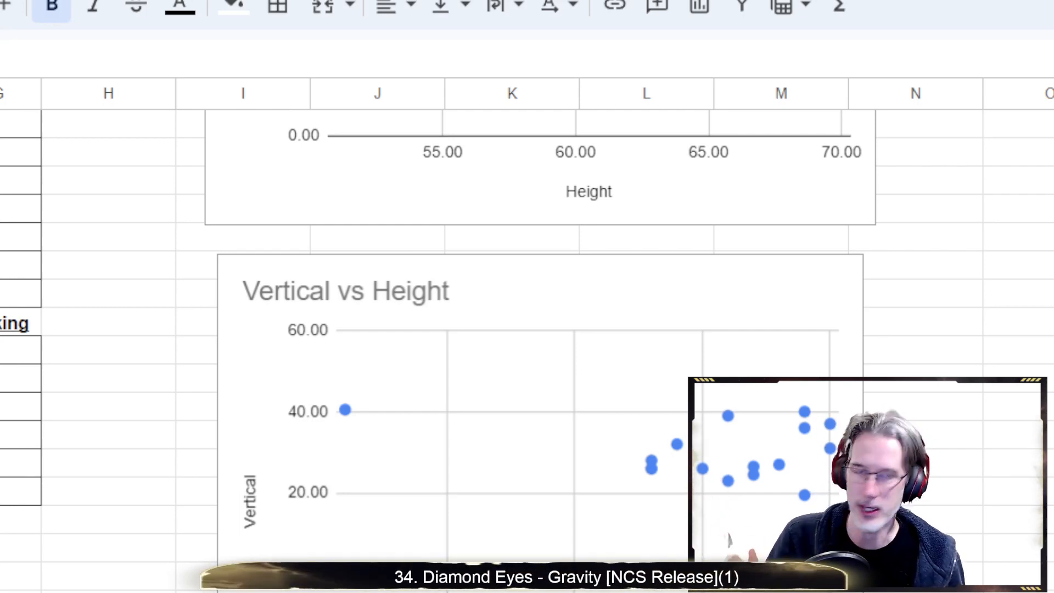
scroll(540, 329, up, 4)
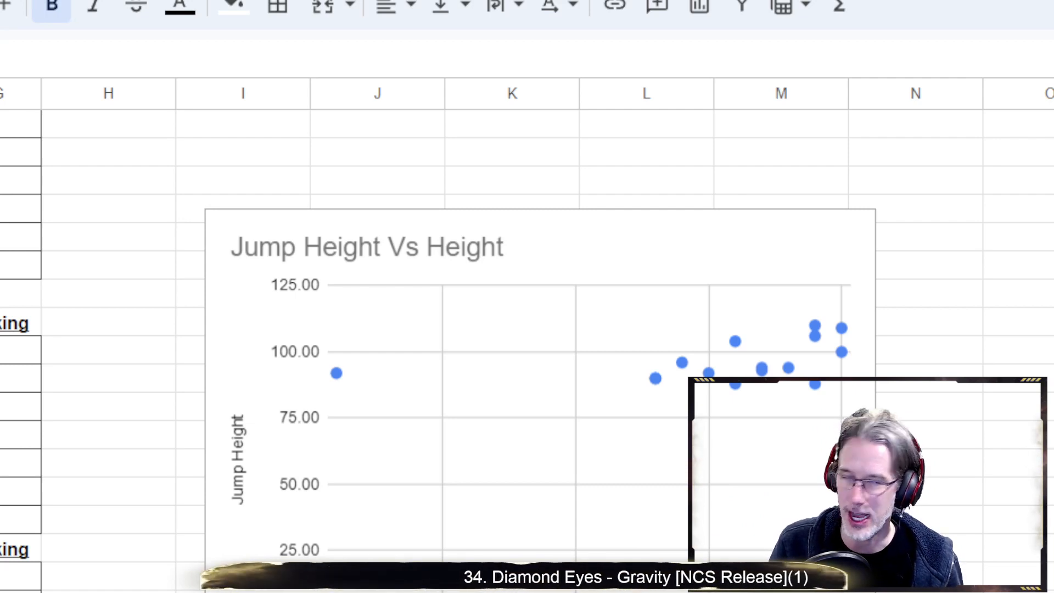
scroll(540, 329, down, 2)
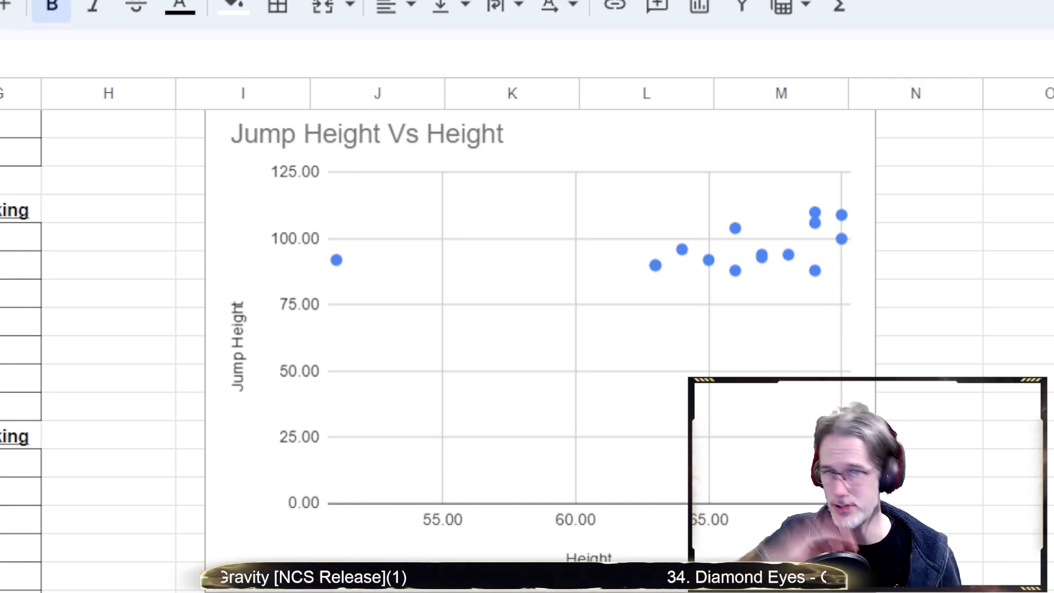
scroll(541, 330, up, 3)
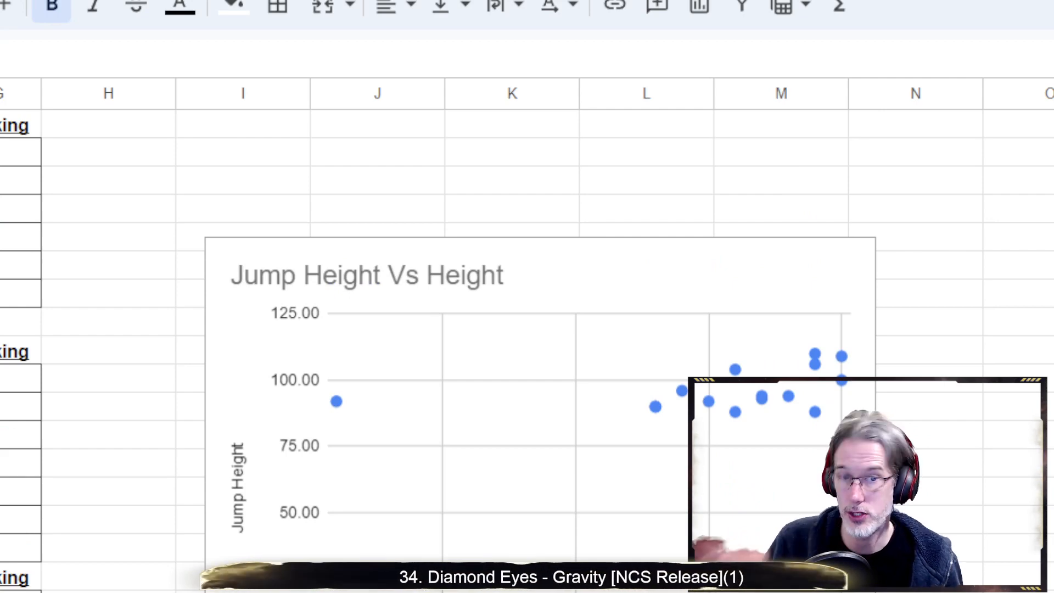
scroll(527, 330, right, 5)
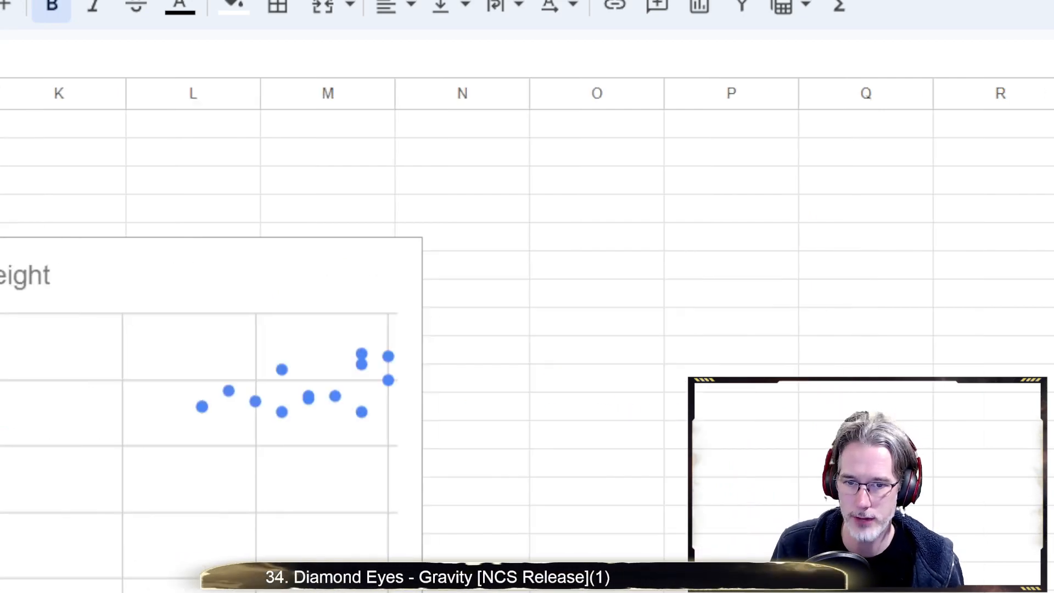
scroll(527, 329, left, 5)
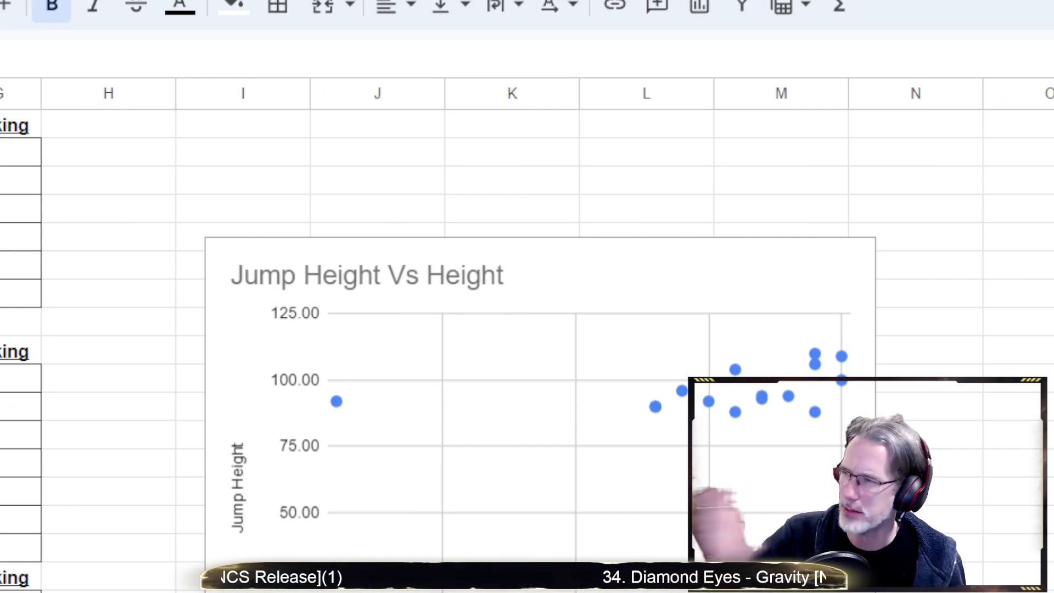
scroll(527, 329, down, 1)
scroll(527, 329, up, 1)
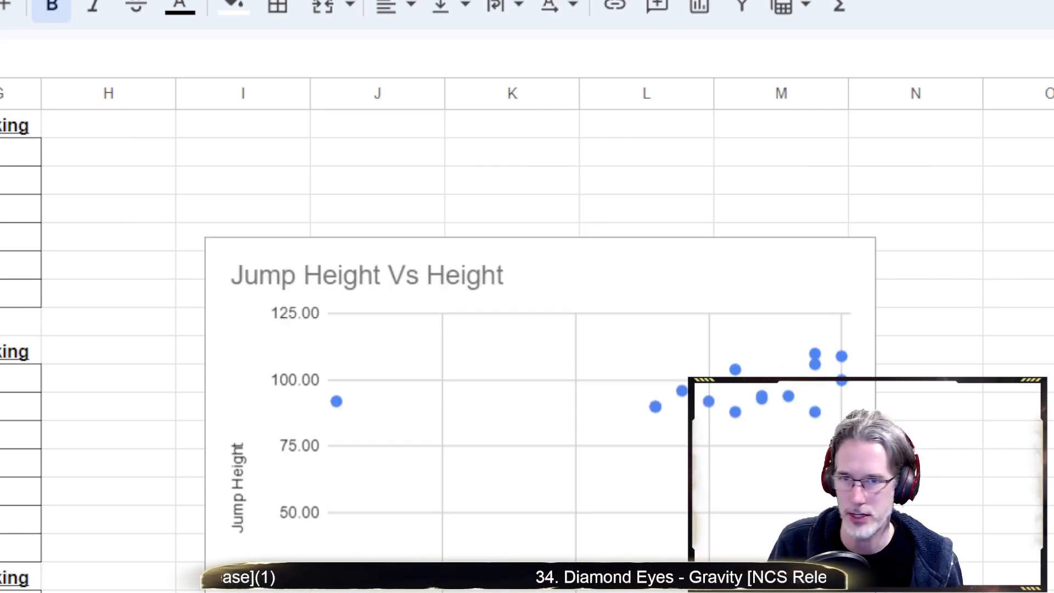
- Move the Jump Height Vs Height chart down beside the Vertical vs Height chart, then deselect it
click(505, 353)
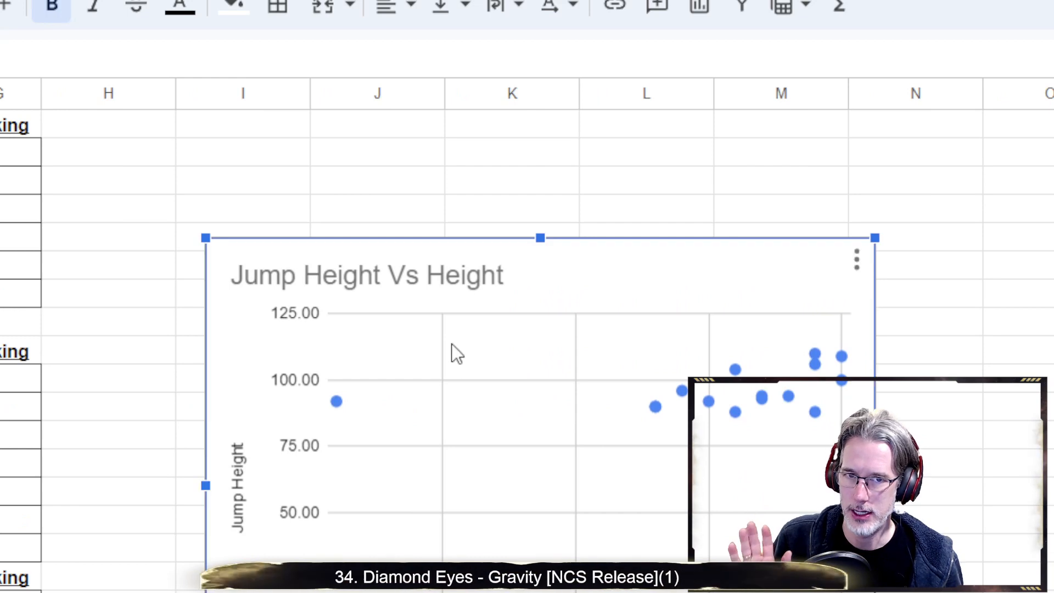
drag(454, 345, 741, 592)
scroll(513, 436, down, 3)
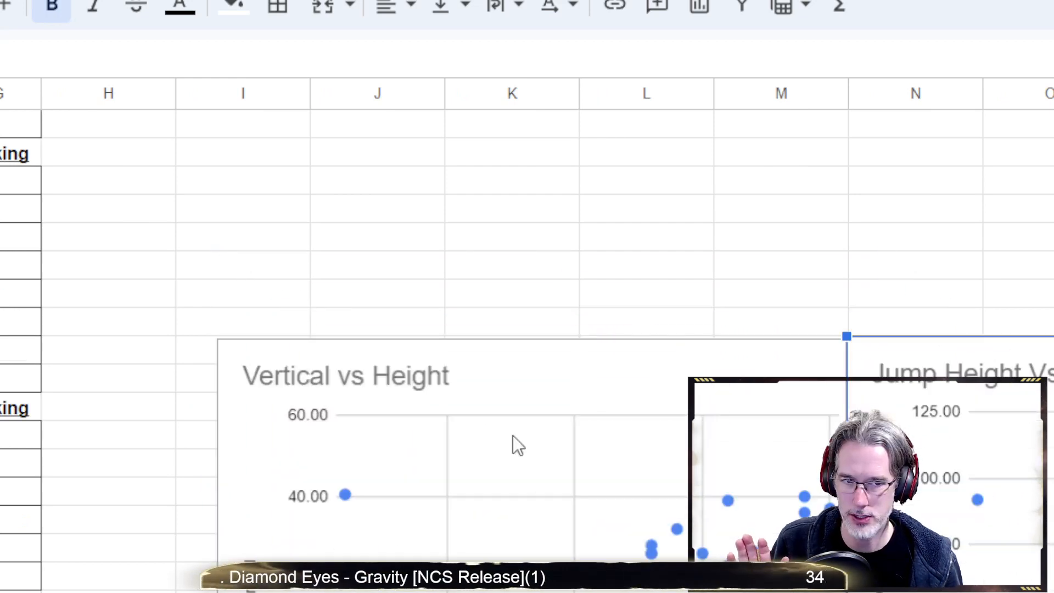
scroll(323, 361, up, 3)
scroll(286, 351, down, 3)
click(347, 348)
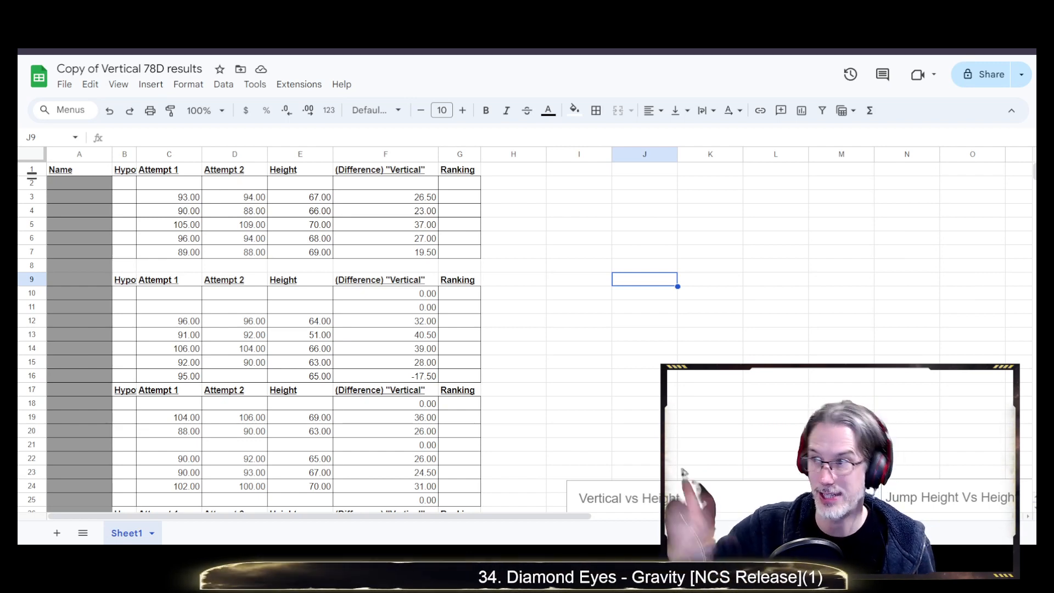
- Insert a new chart based on the whole Attempt 2 column (column D)
scroll(264, 329, down, 5)
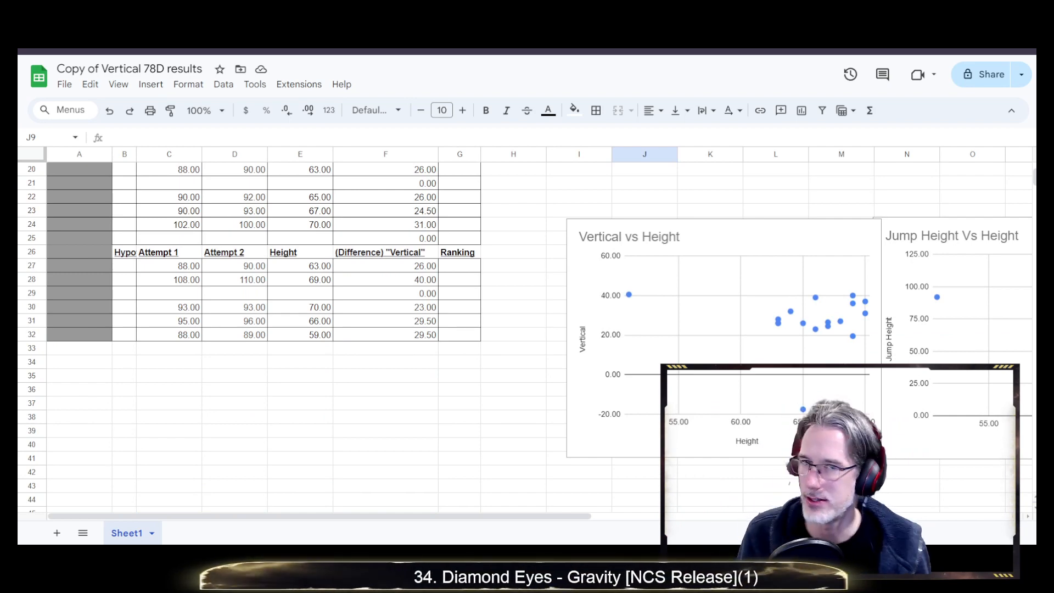
scroll(264, 329, up, 5)
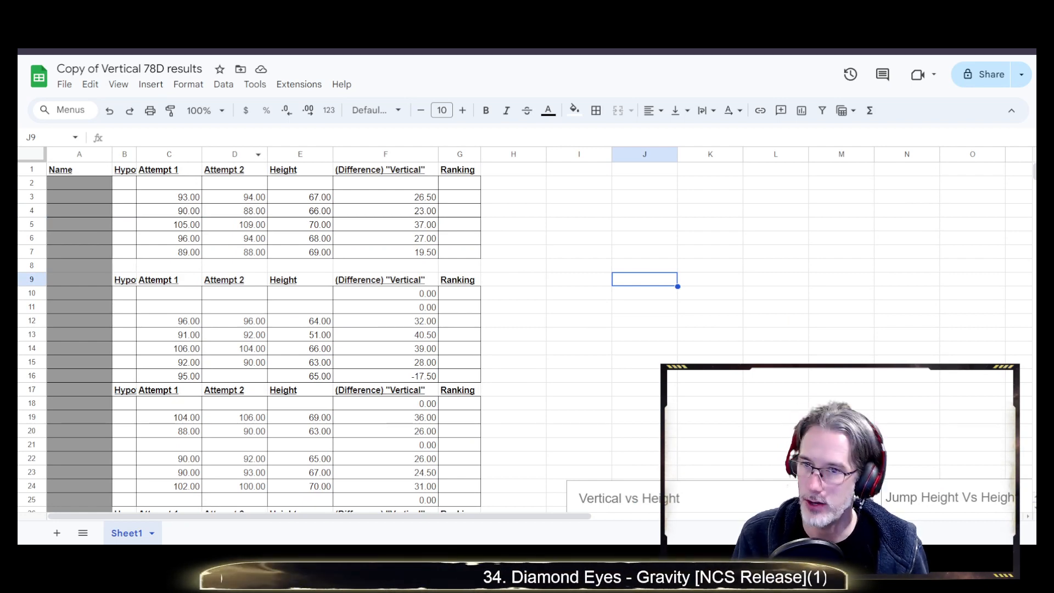
click(232, 154)
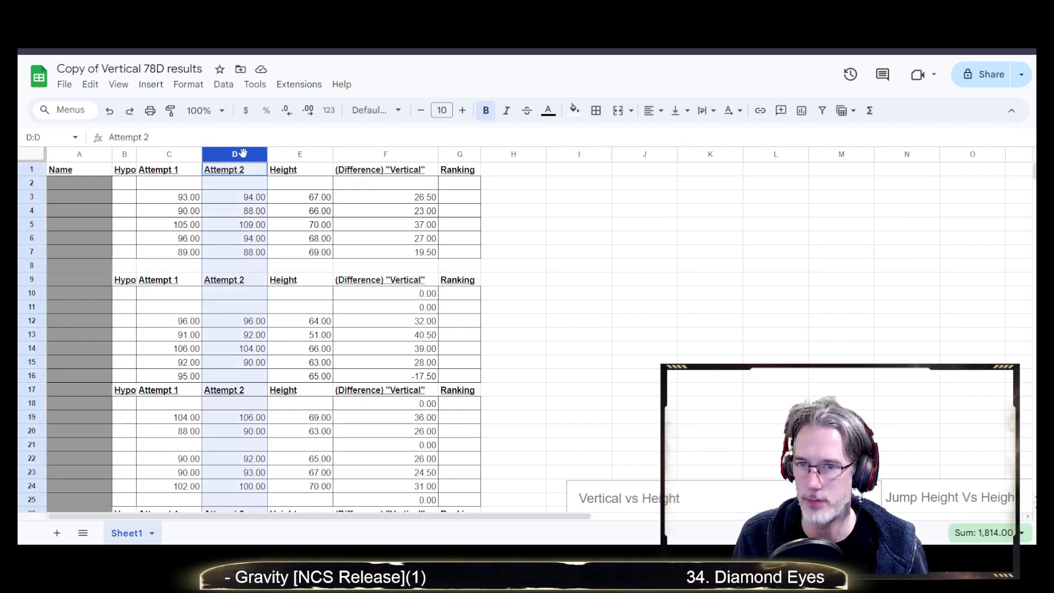
click(151, 85)
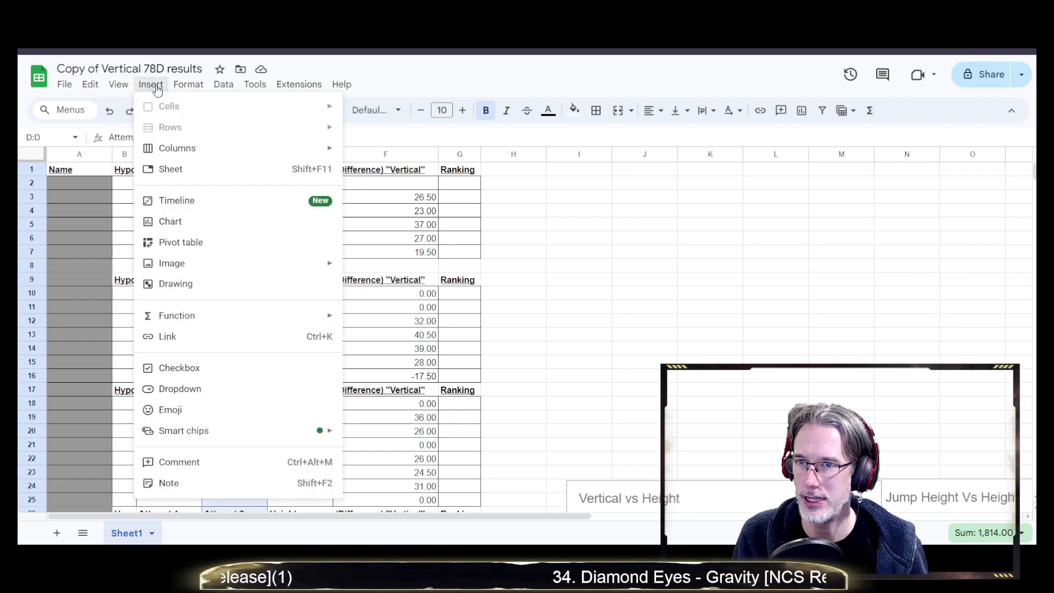
click(187, 221)
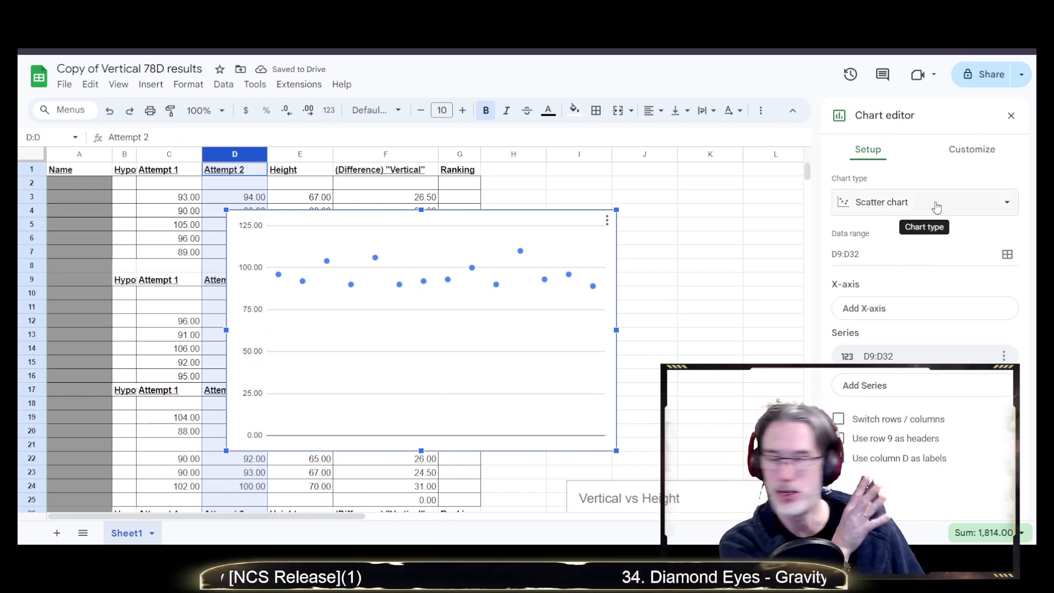
- Try the line chart type for the new Attempt 2 chart, then make it a column chart
click(937, 207)
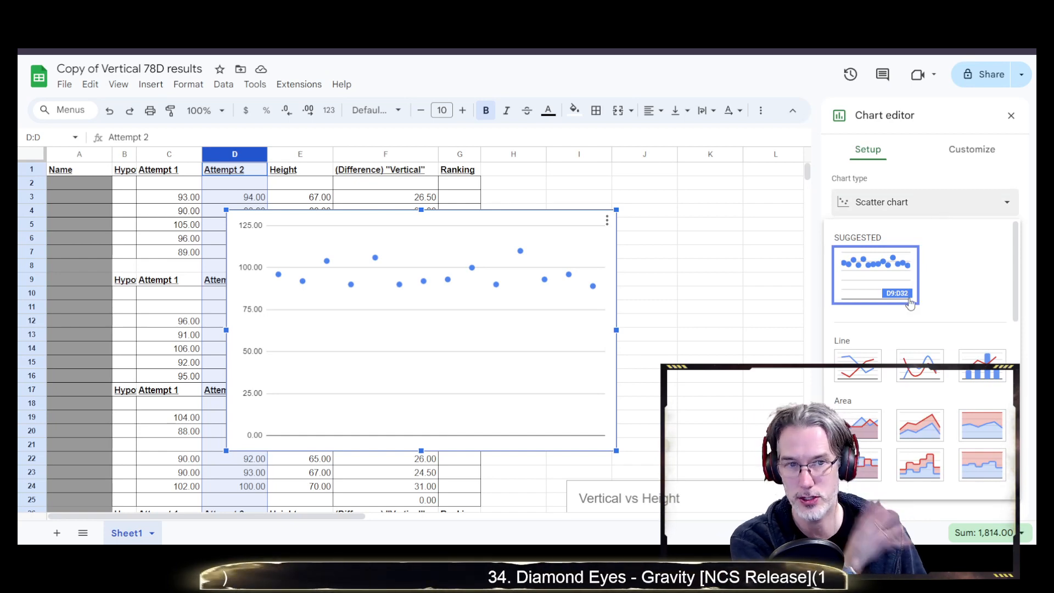
click(855, 360)
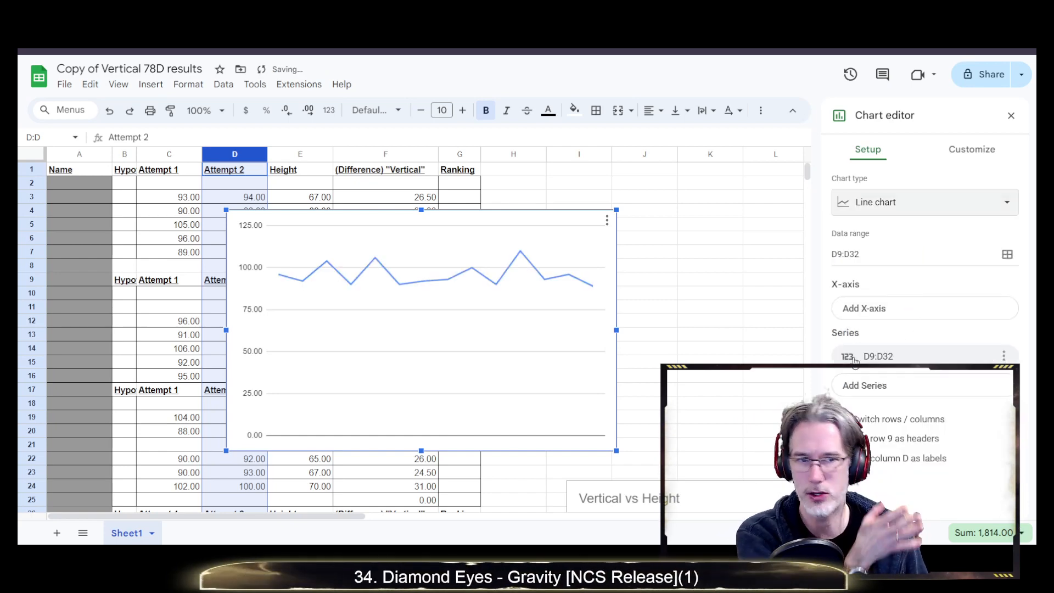
click(937, 203)
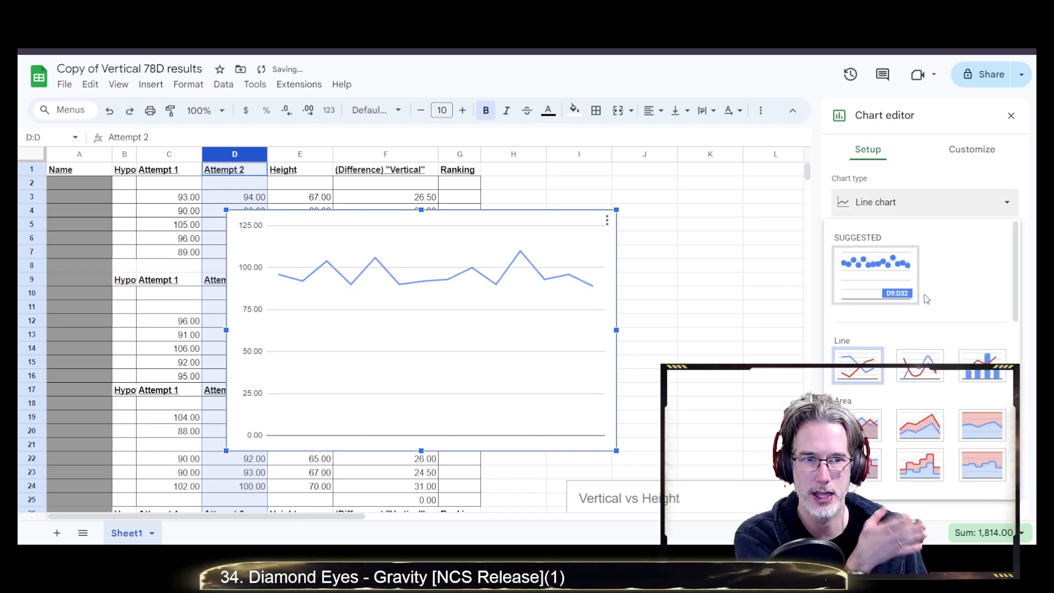
scroll(983, 244, down, 4)
scroll(983, 245, down, 1)
click(858, 328)
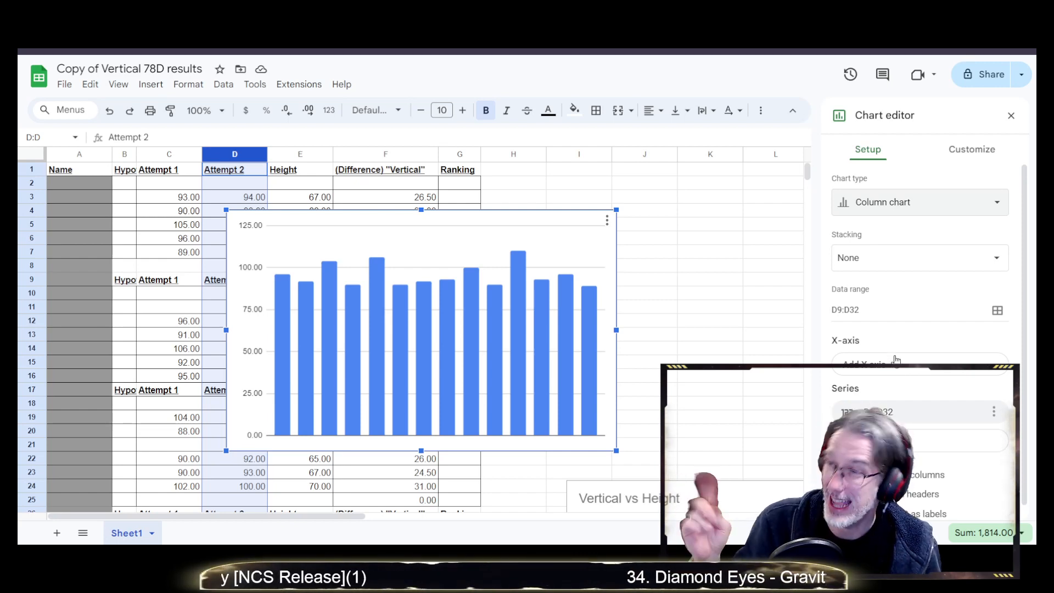
- Add the height data range E1:E29 as the column chart's X-axis
click(873, 372)
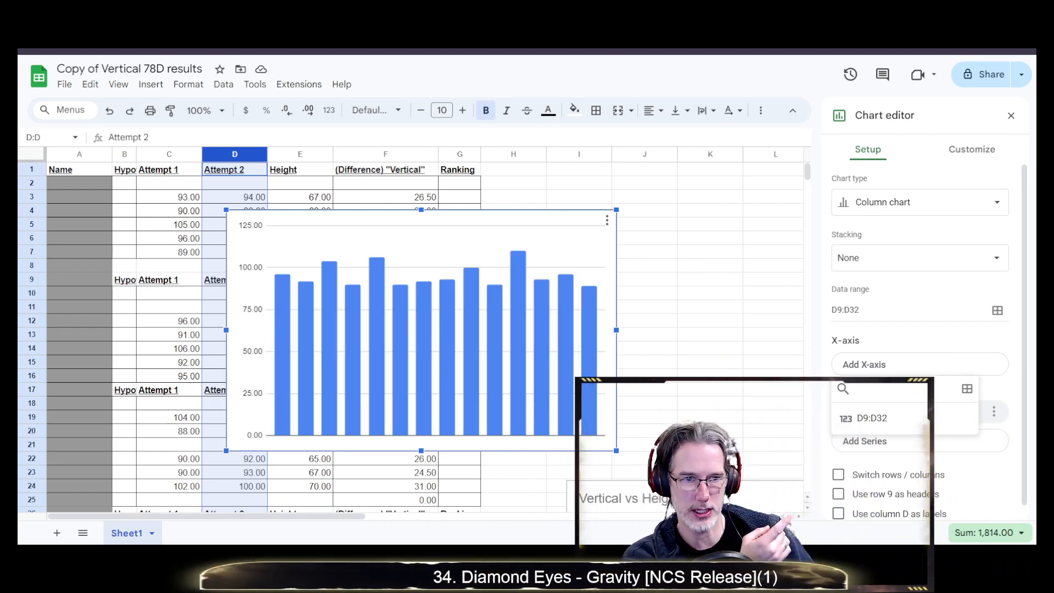
click(967, 391)
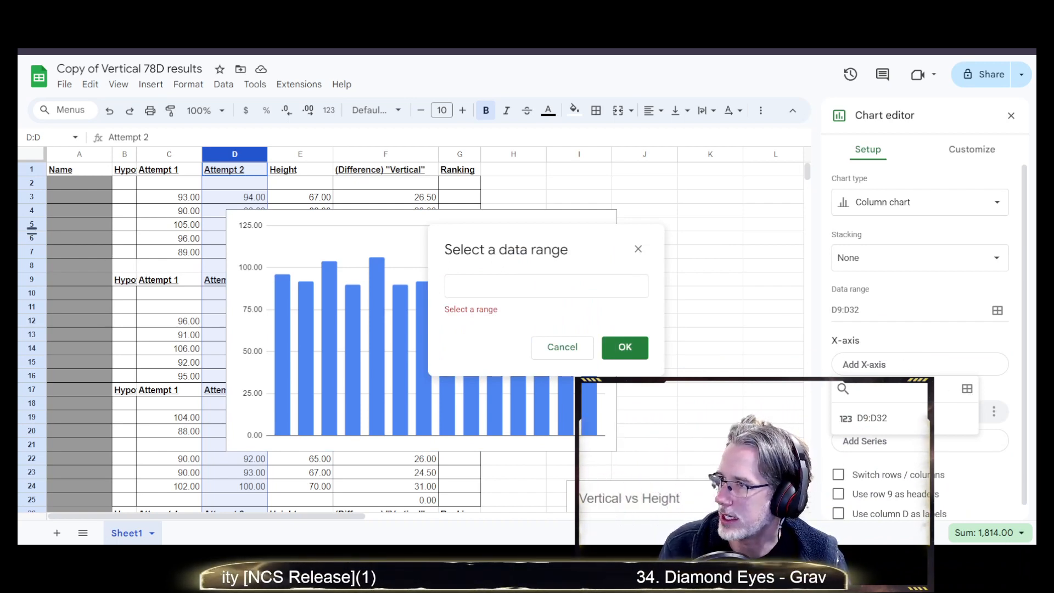
click(573, 284)
text(E)
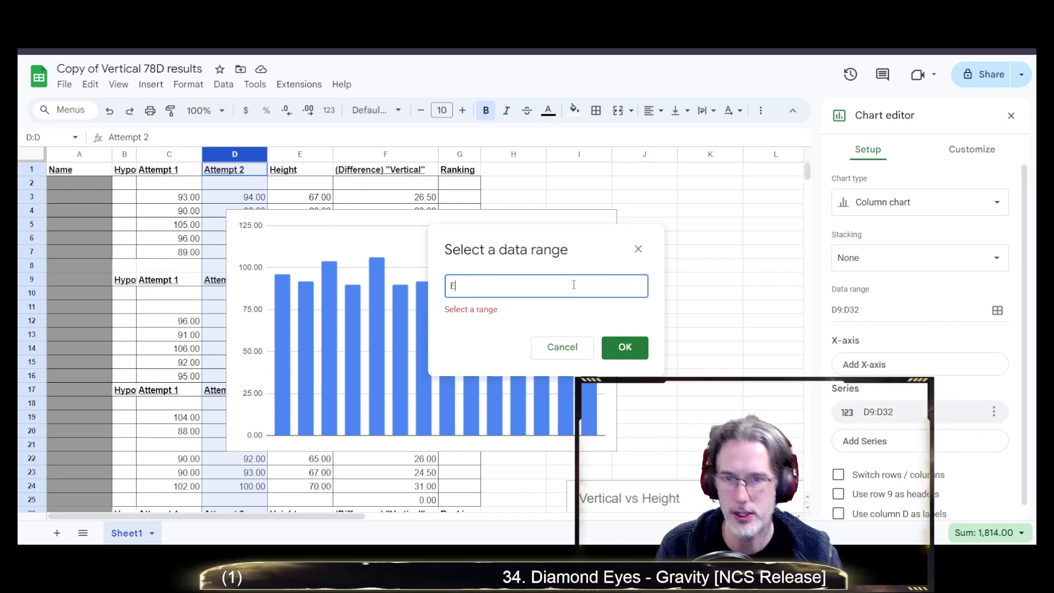
text(1:)
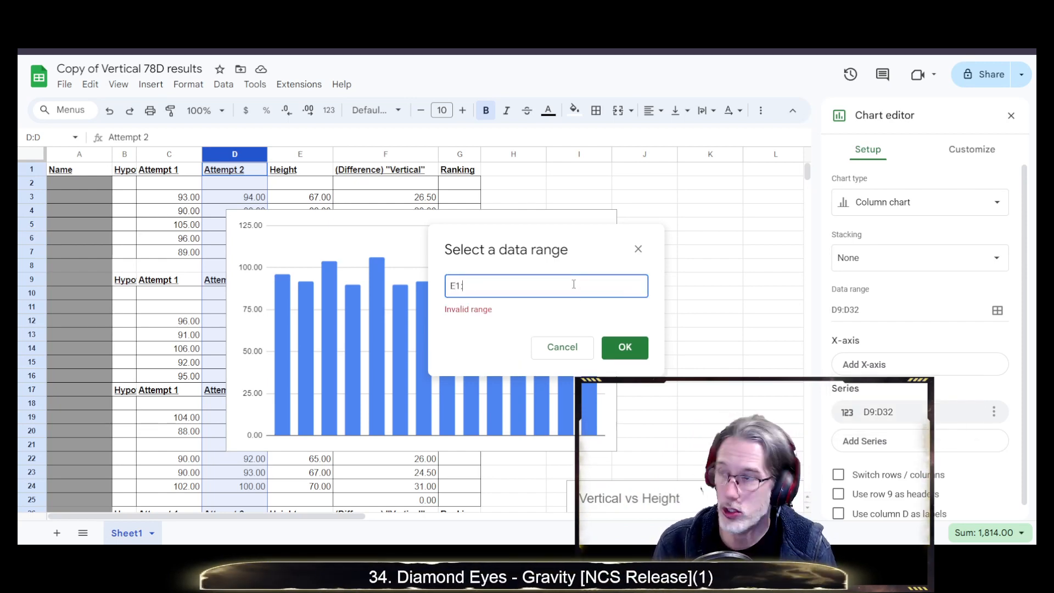
text(E2)
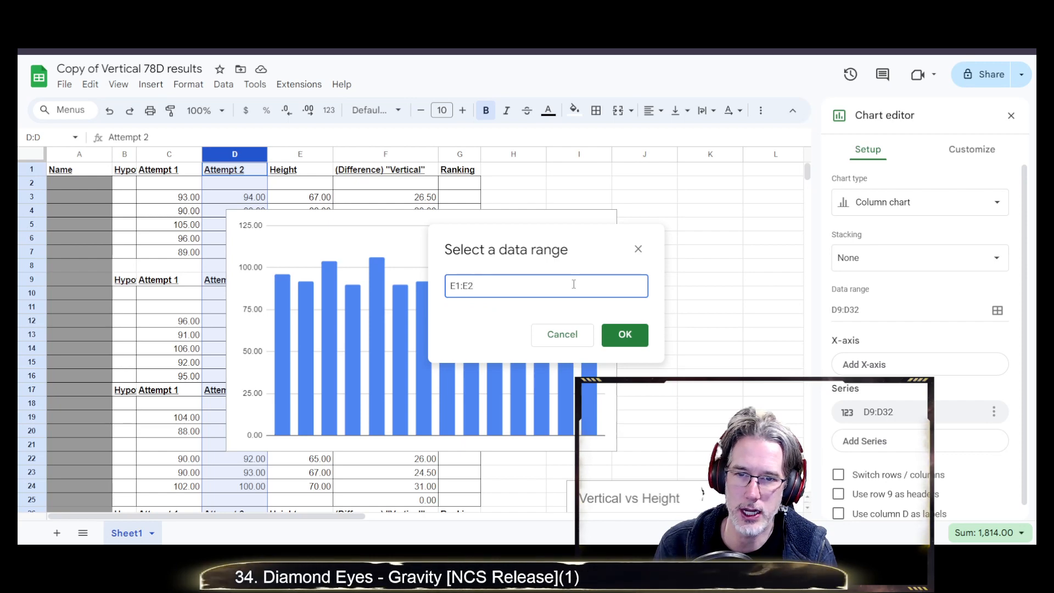
text(9)
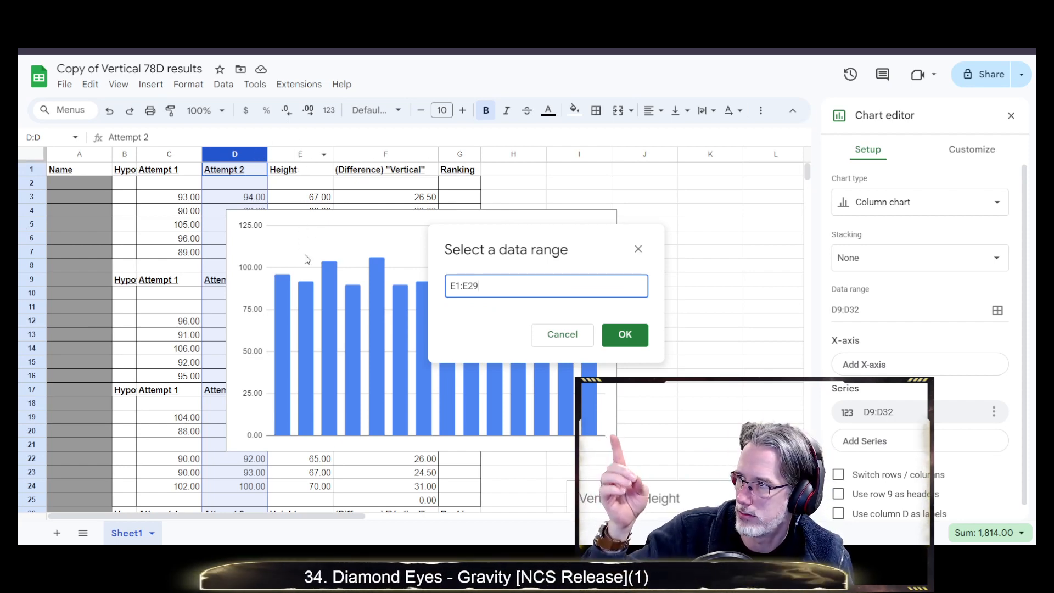
click(625, 336)
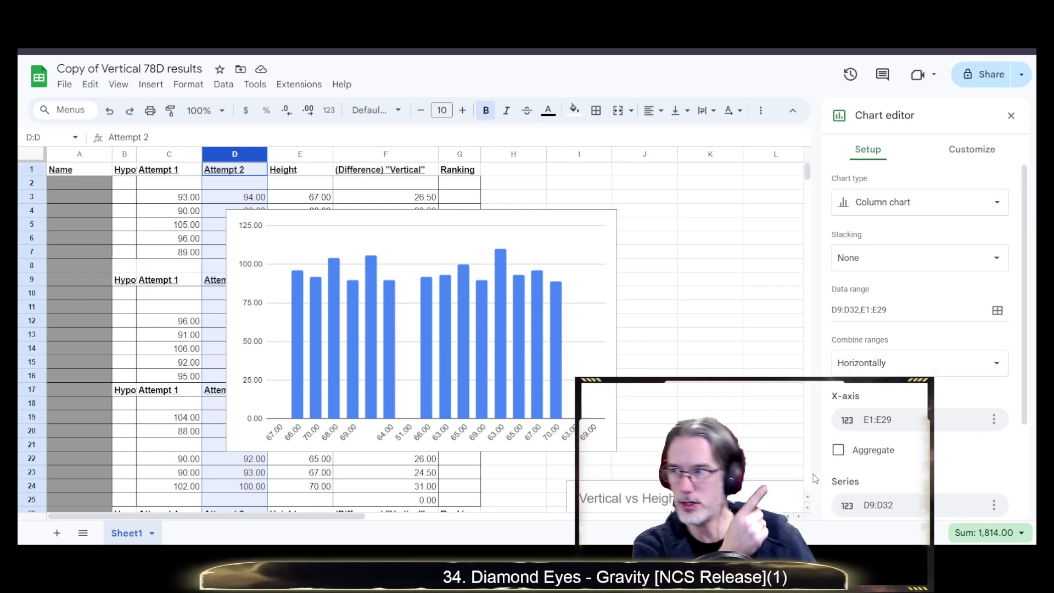
- Give the Attempt 2 column chart the title "Student Height VS Jump Height"
drag(775, 472, 788, 384)
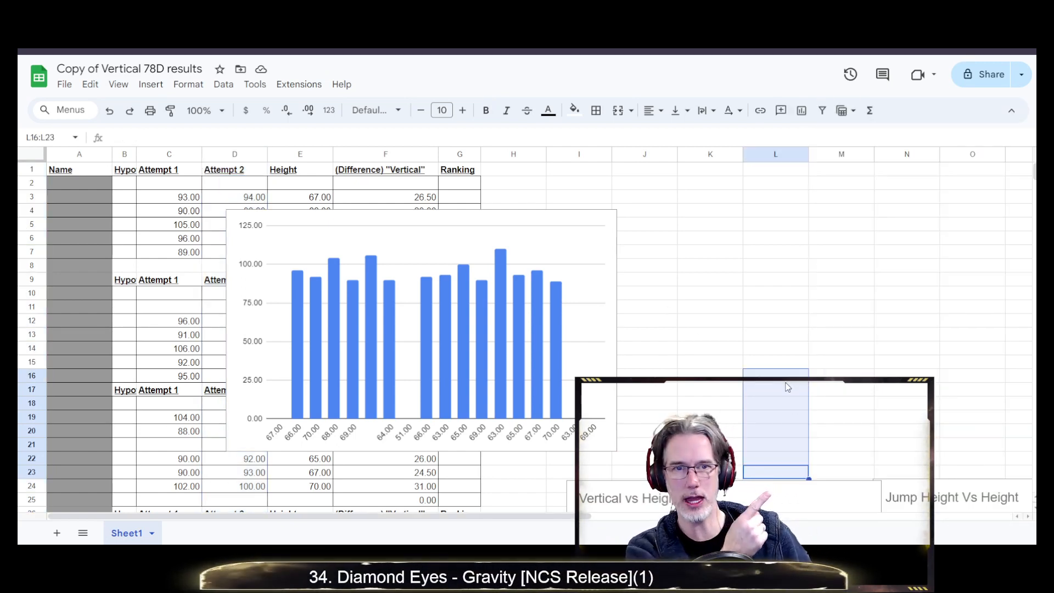
double_click(595, 301)
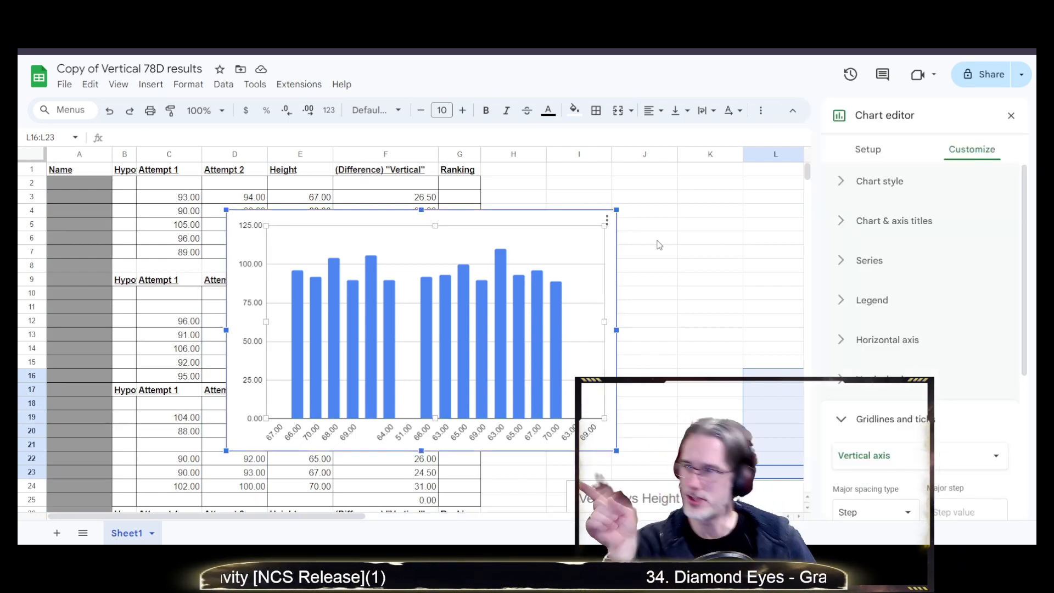
click(840, 224)
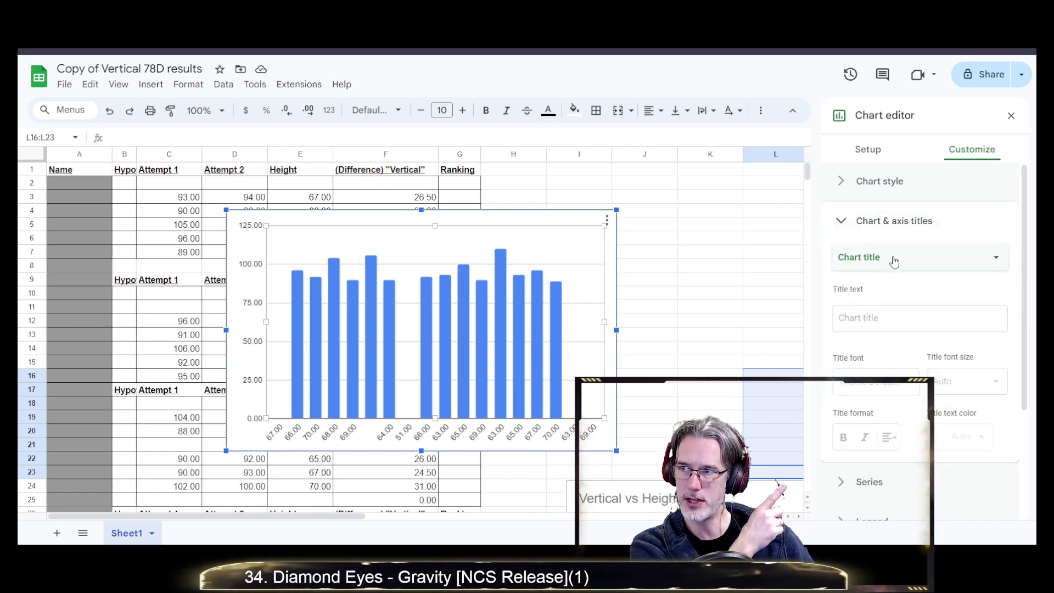
click(885, 318)
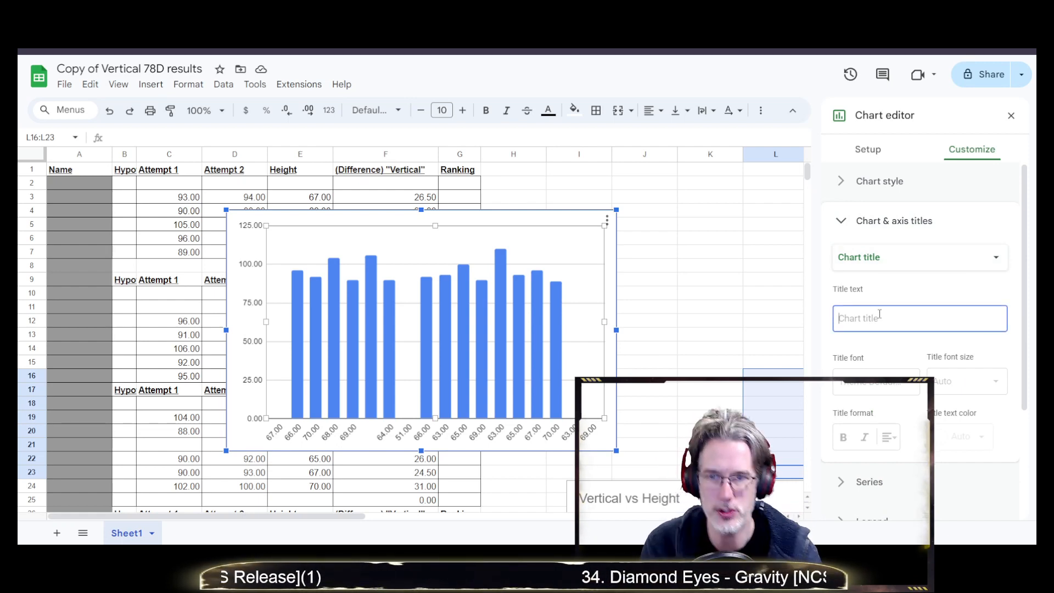
text(Student He)
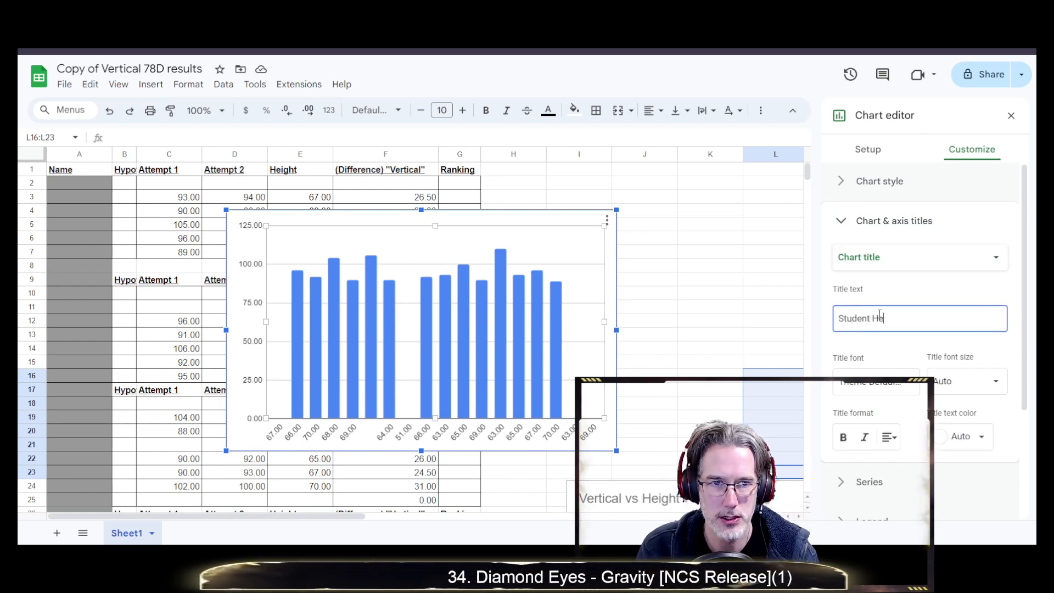
text(ightVS)
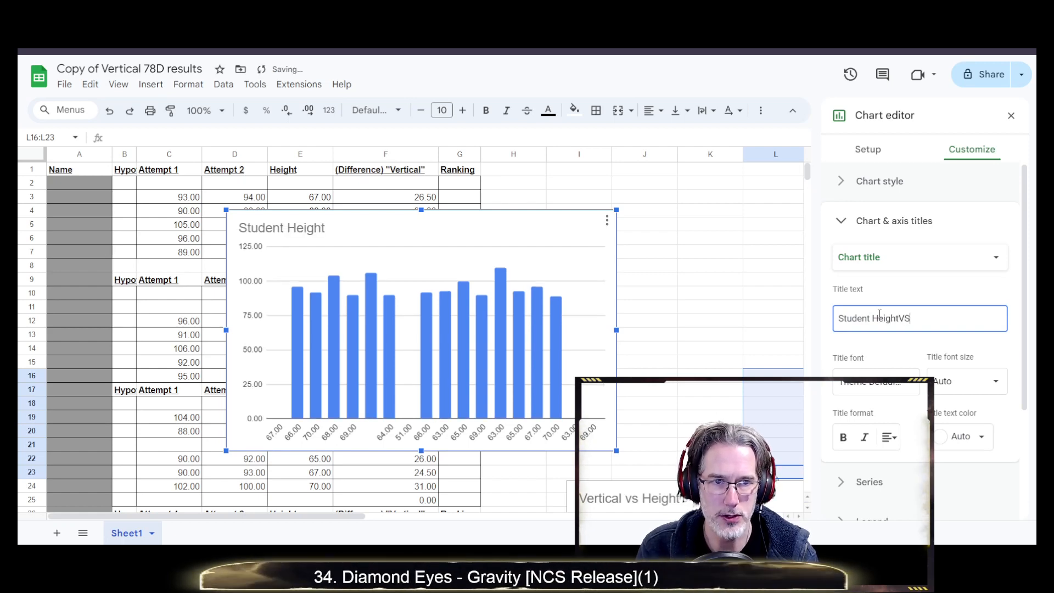
key(BackSpace)
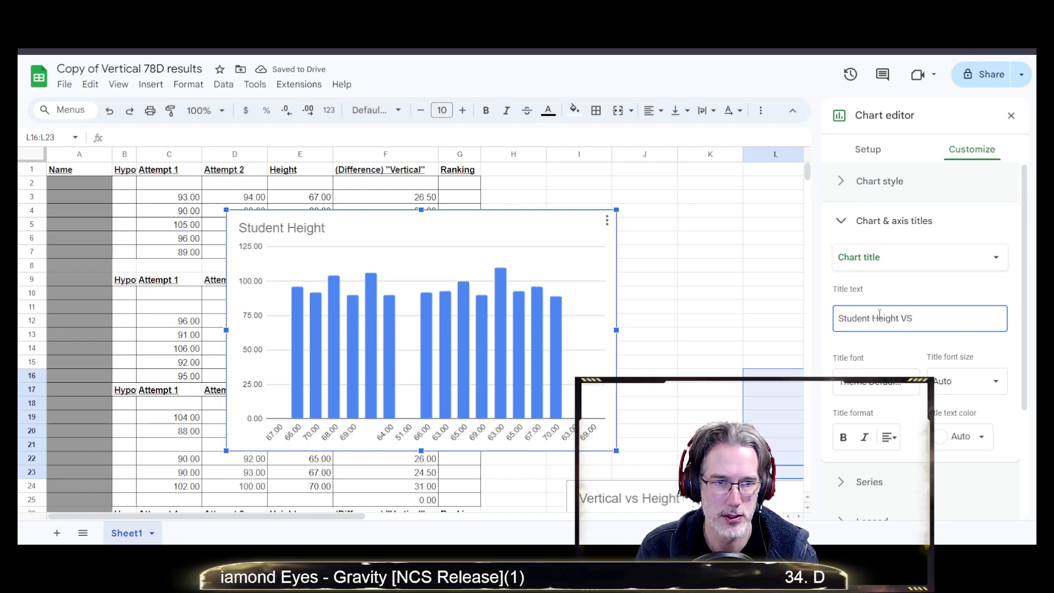
text(Jump Heig)
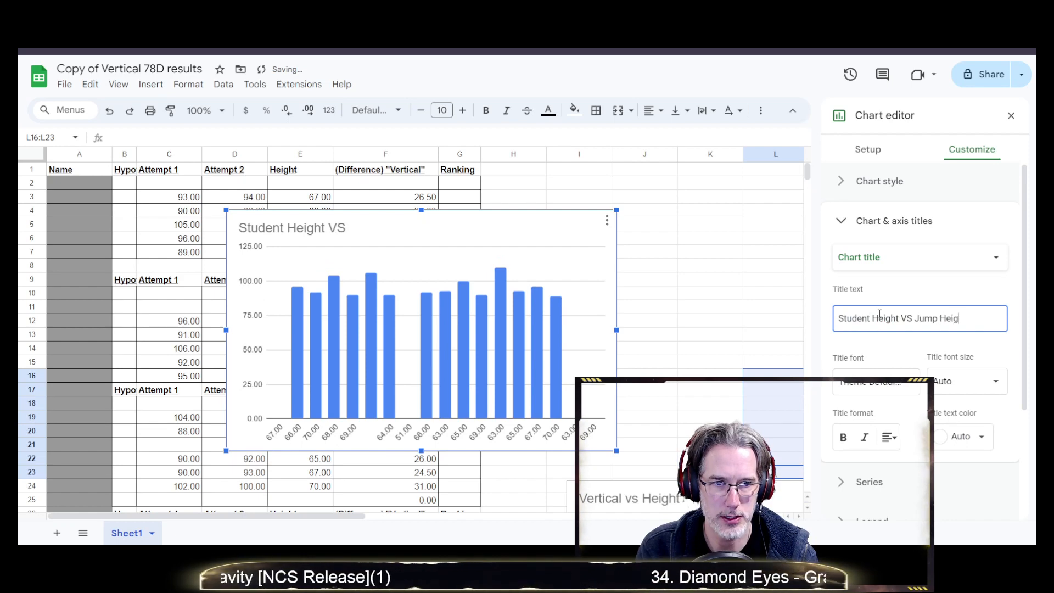
text(ht)
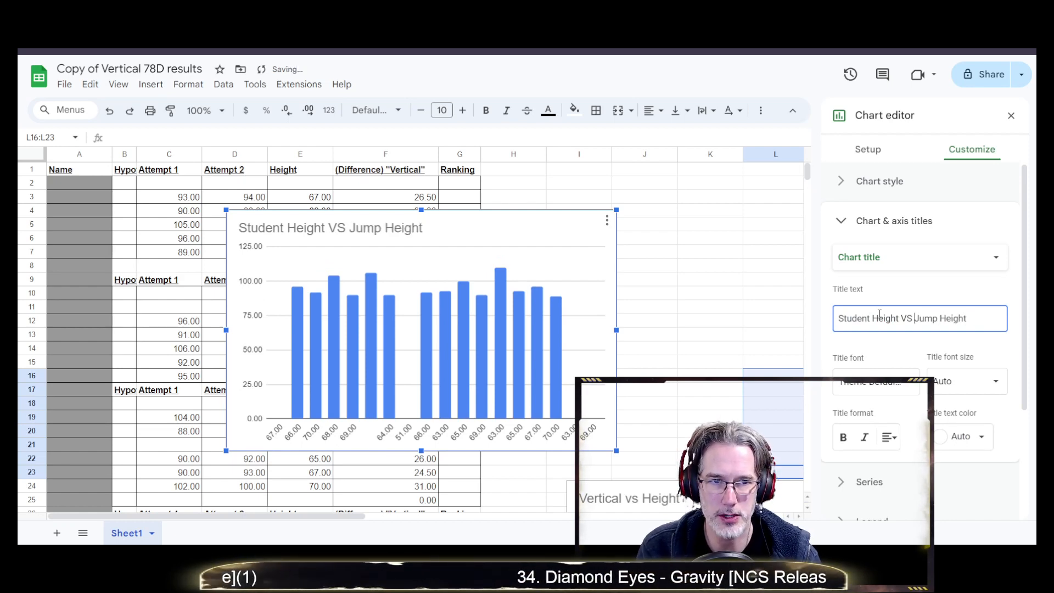
- Reorder the column chart's title to read "Jump Height VS Student Height"
key(ctrl+shift+Left)
key(ctrl+shift+Left)
key(ctrl+shift+Left)
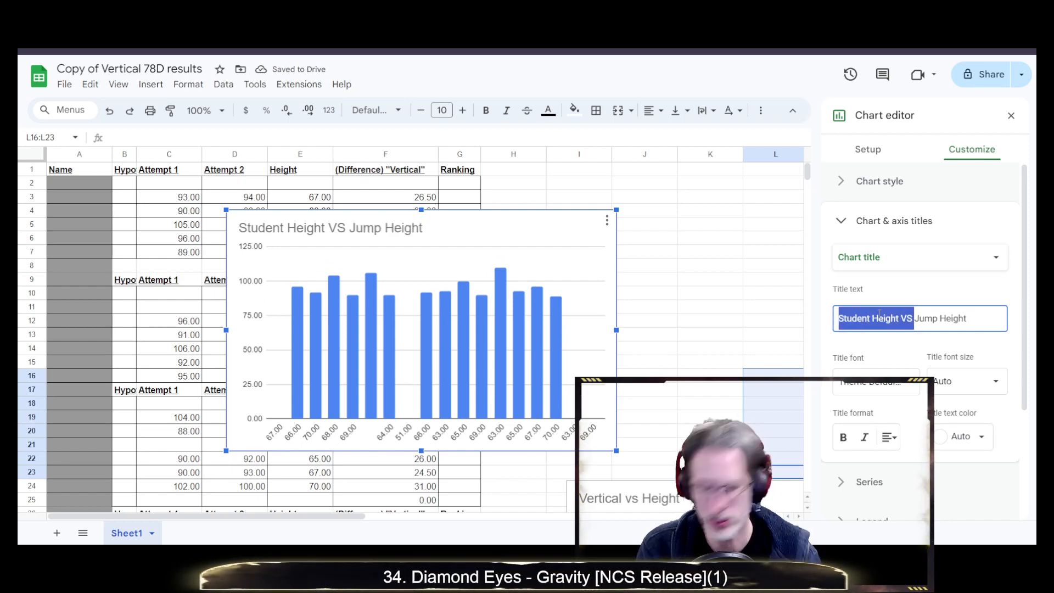
key(BackSpace)
text(Student Height VS)
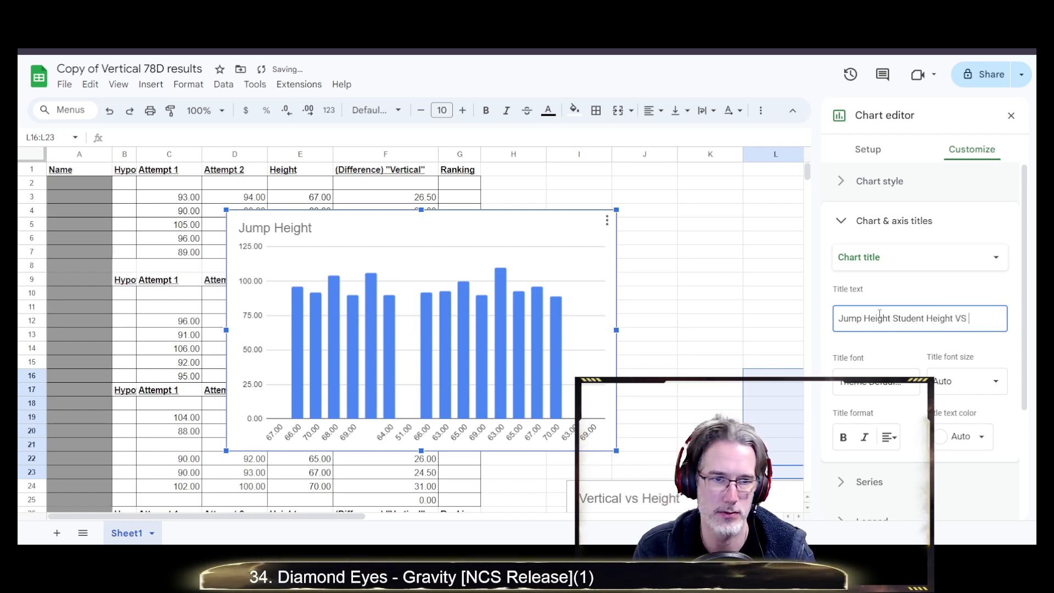
key(BackSpace)
key(BackSpace)
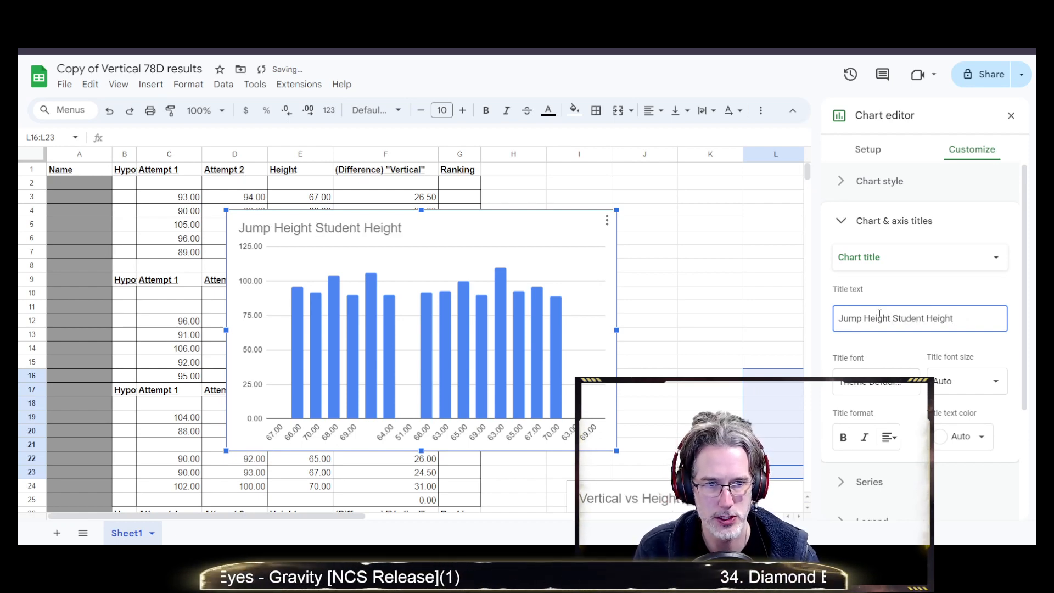
text(VS)
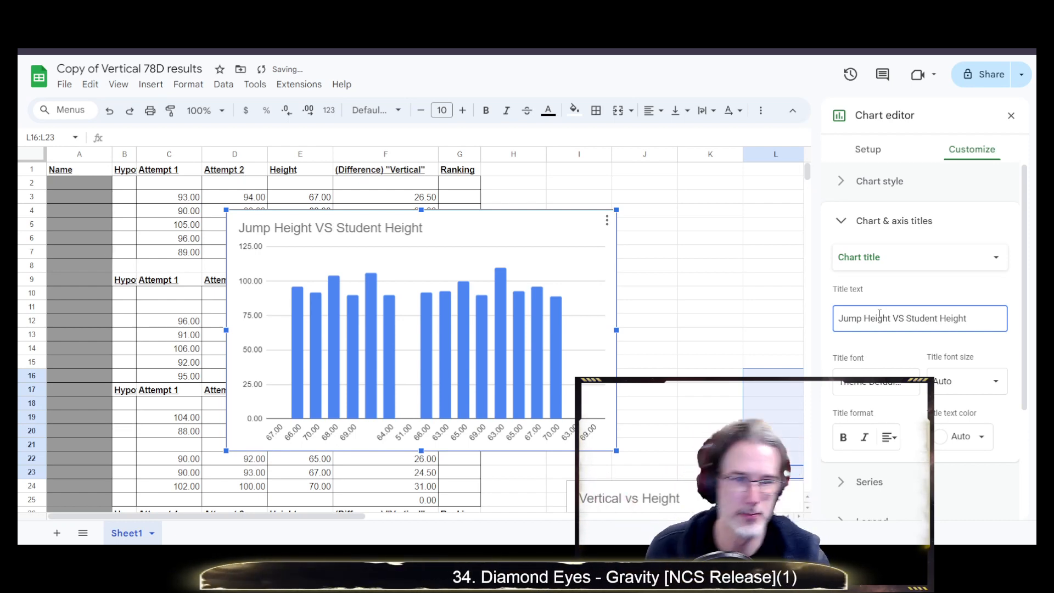
- Set the chart's horizontal axis title to "Student Height"
click(996, 257)
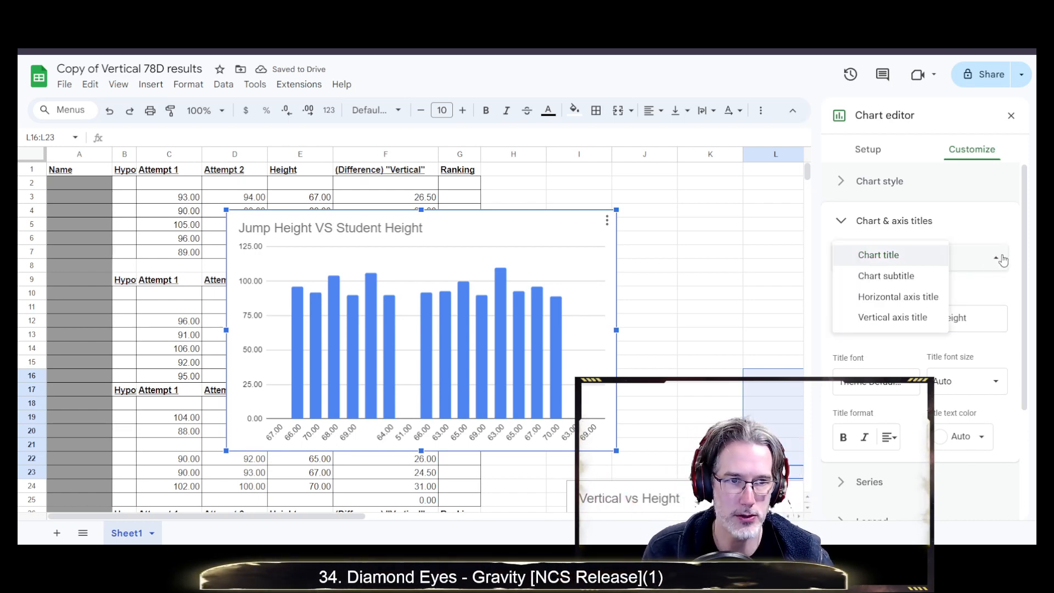
click(890, 300)
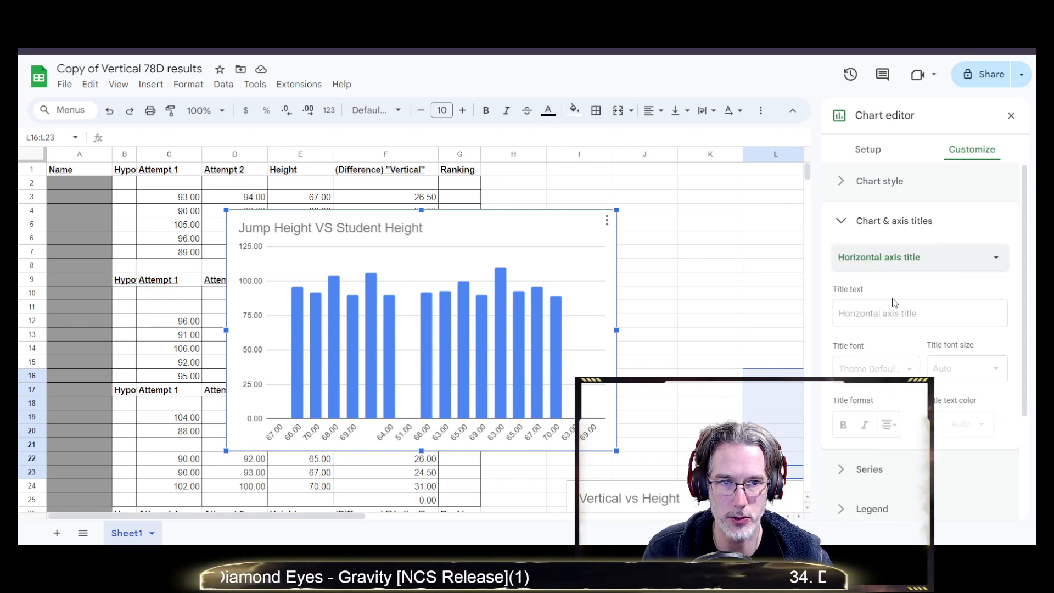
click(875, 313)
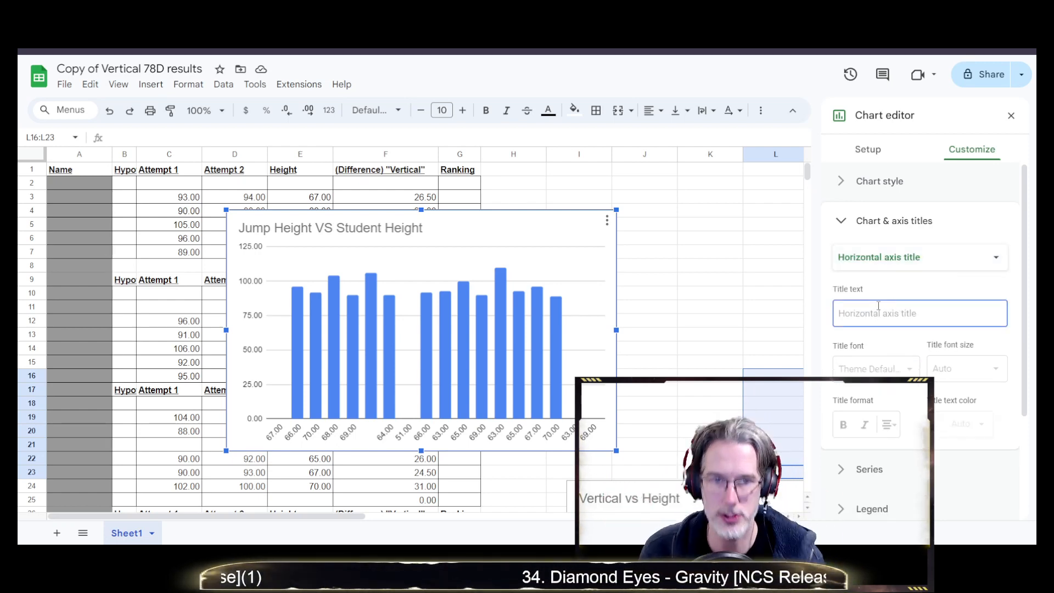
text(Student Height)
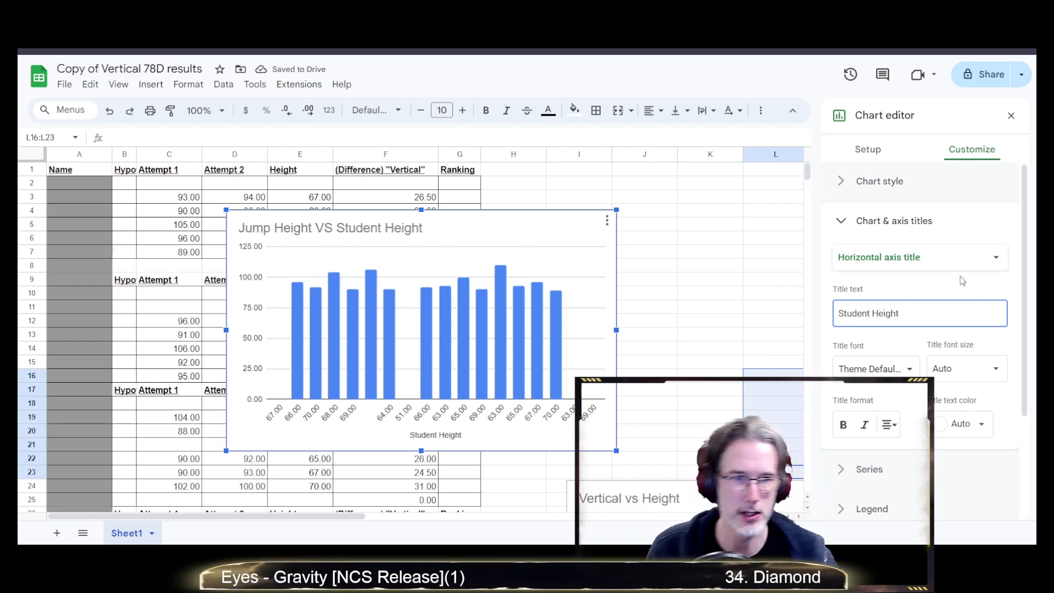
- Set the chart's vertical axis title to "Jump Height"
click(983, 259)
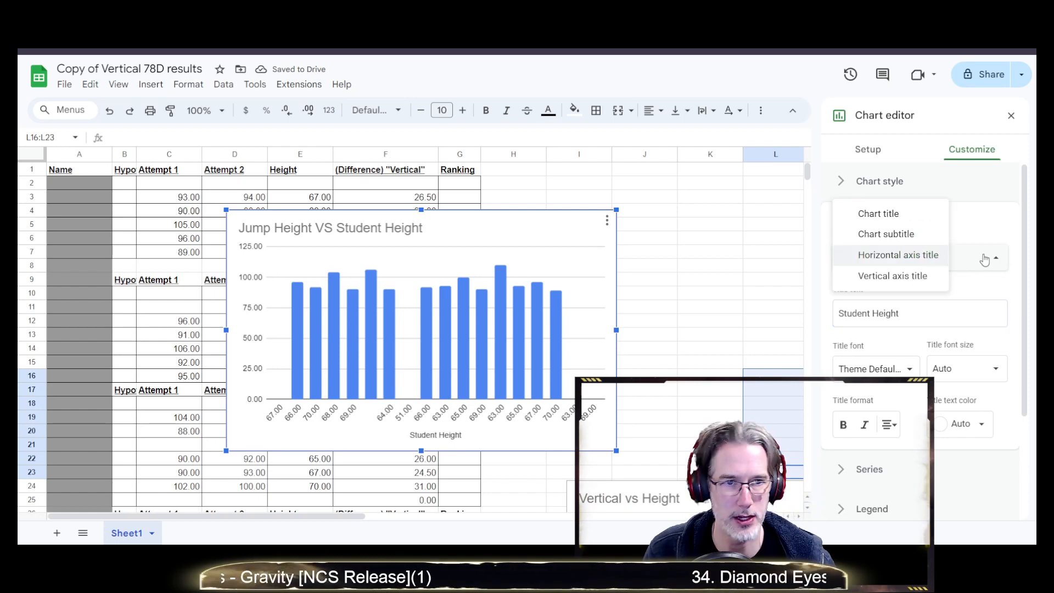
click(904, 279)
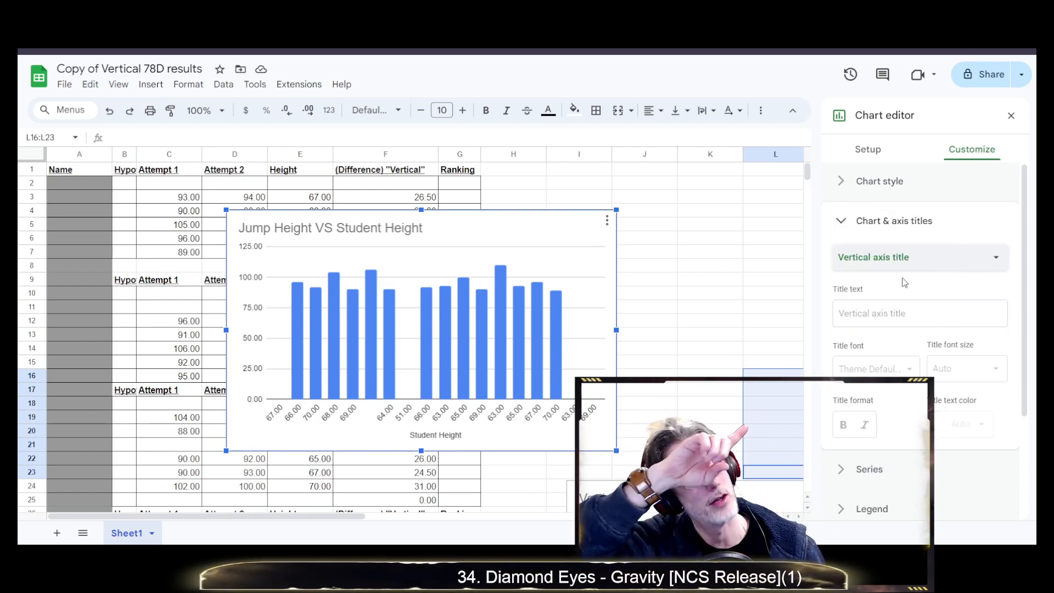
click(878, 310)
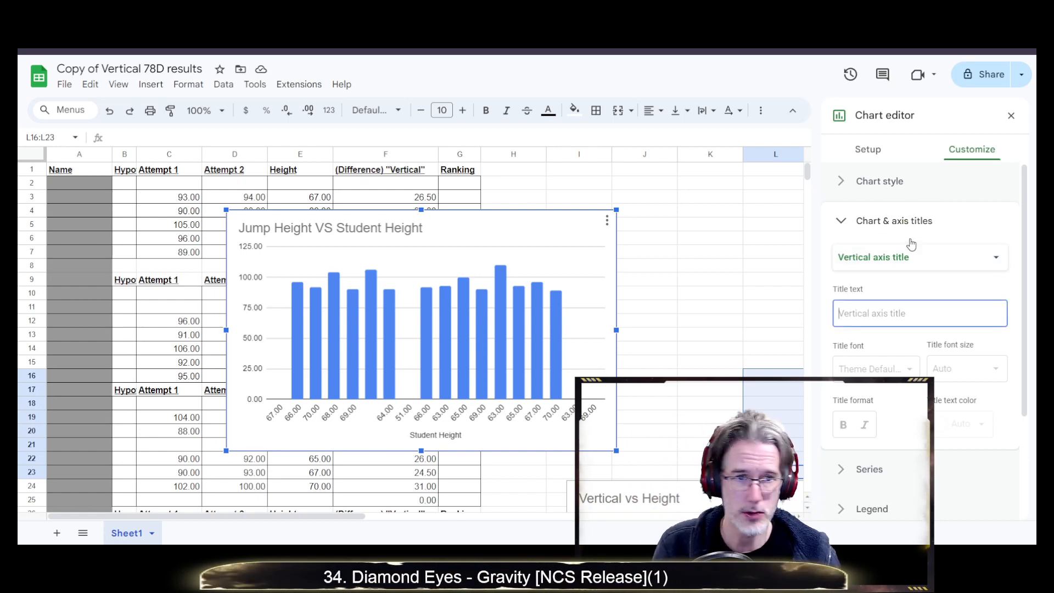
text(Jump Height)
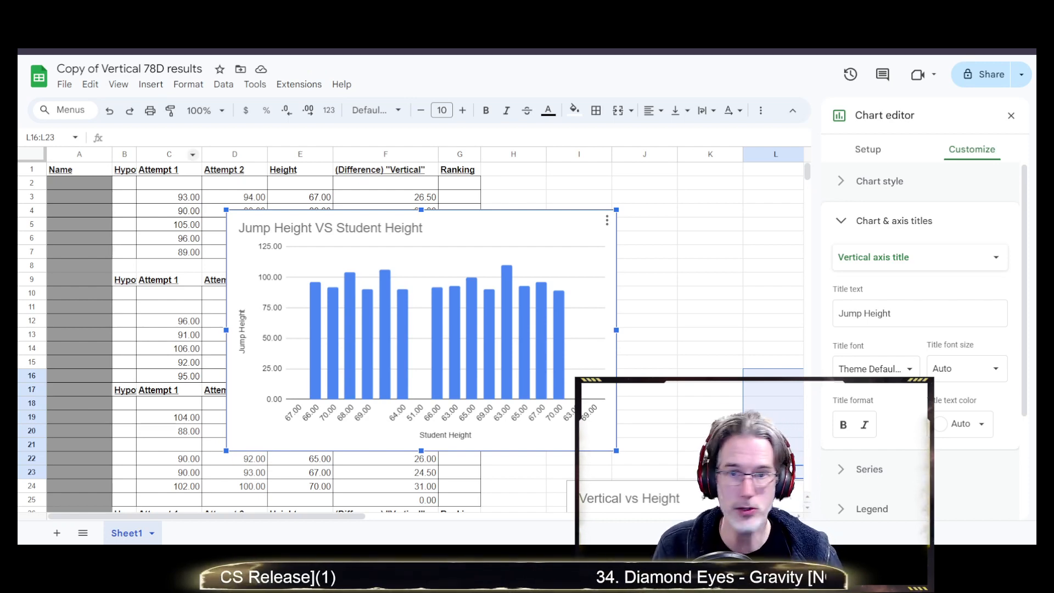
click(852, 222)
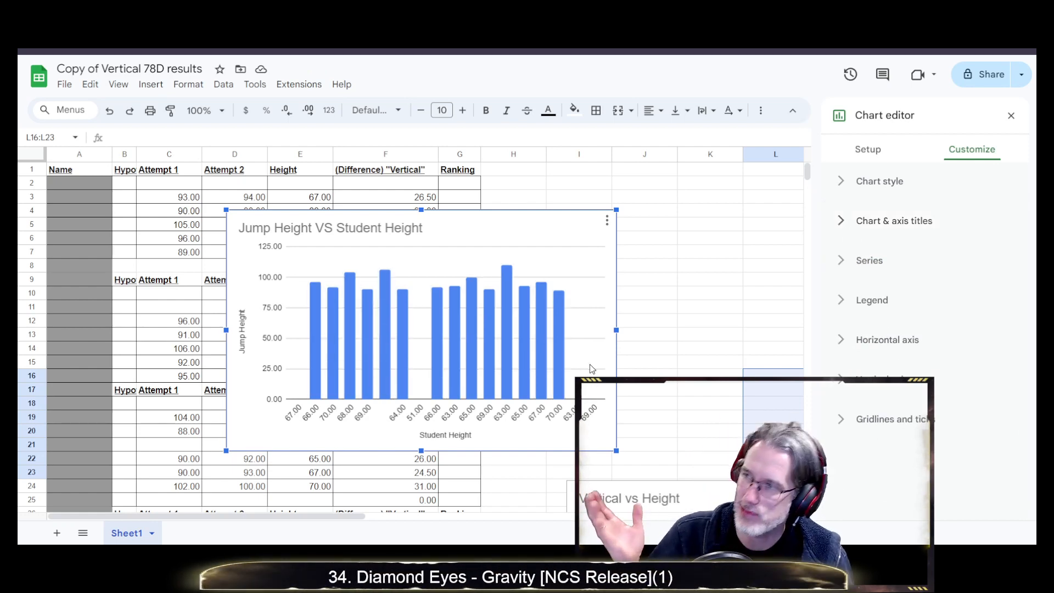
click(880, 184)
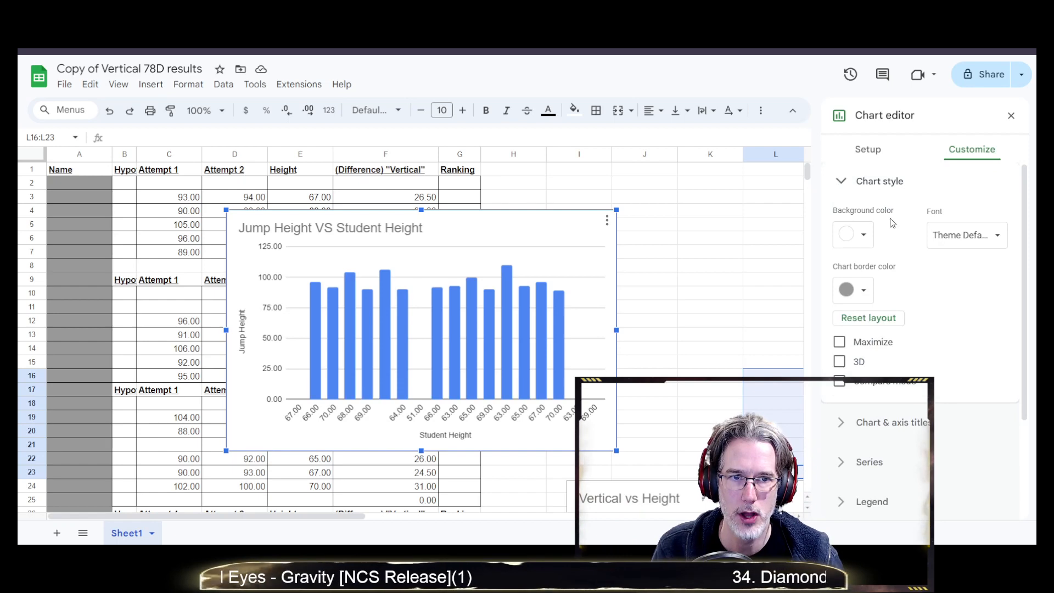
click(844, 184)
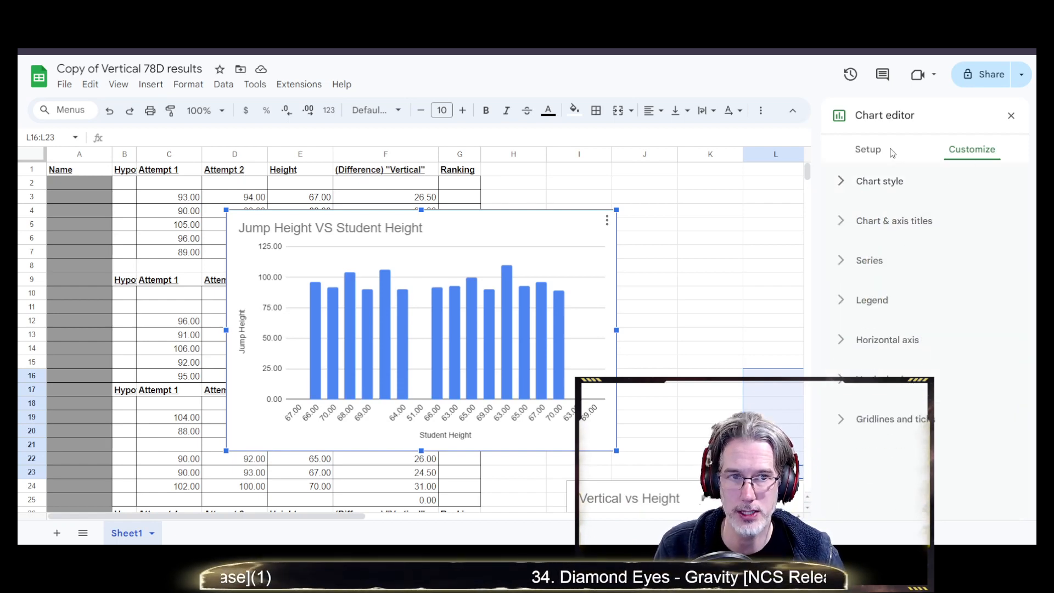
- Browse the available chart types and try the bar chart for the Jump Height VS Student Height chart
click(863, 153)
click(928, 213)
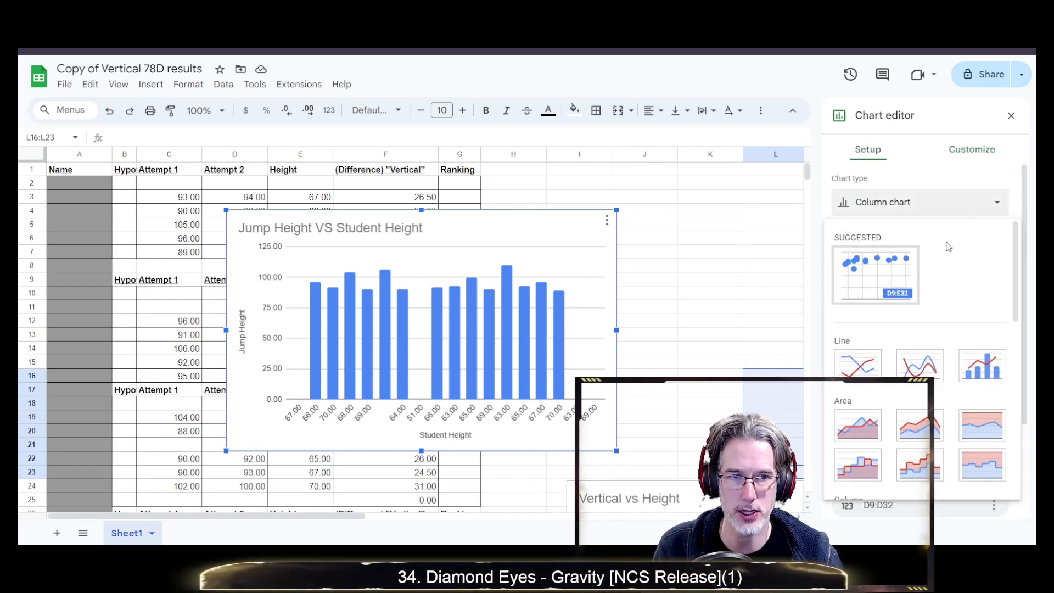
scroll(933, 407, down, 3)
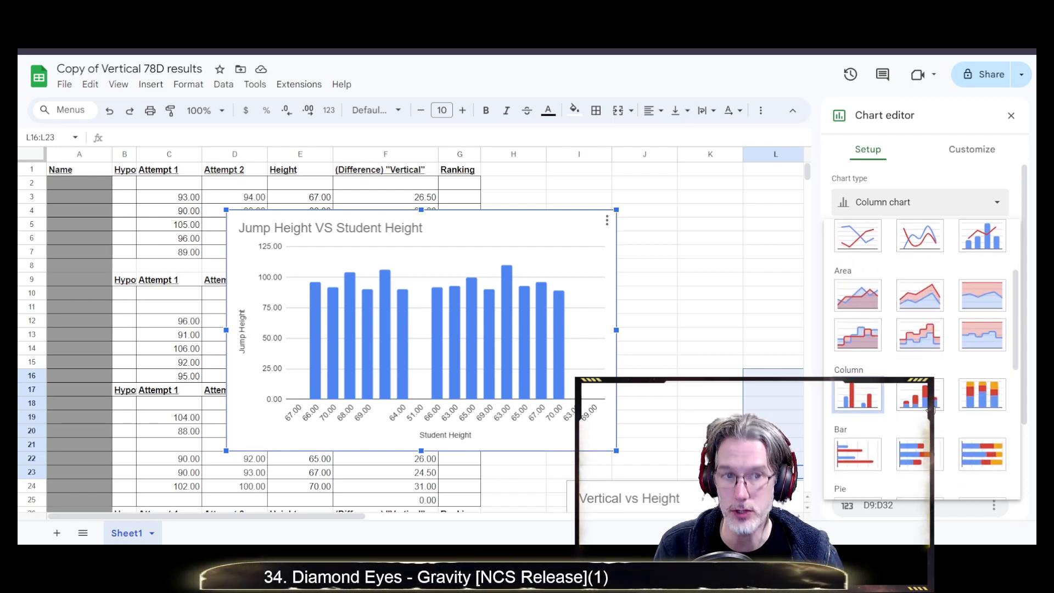
scroll(931, 409, up, 5)
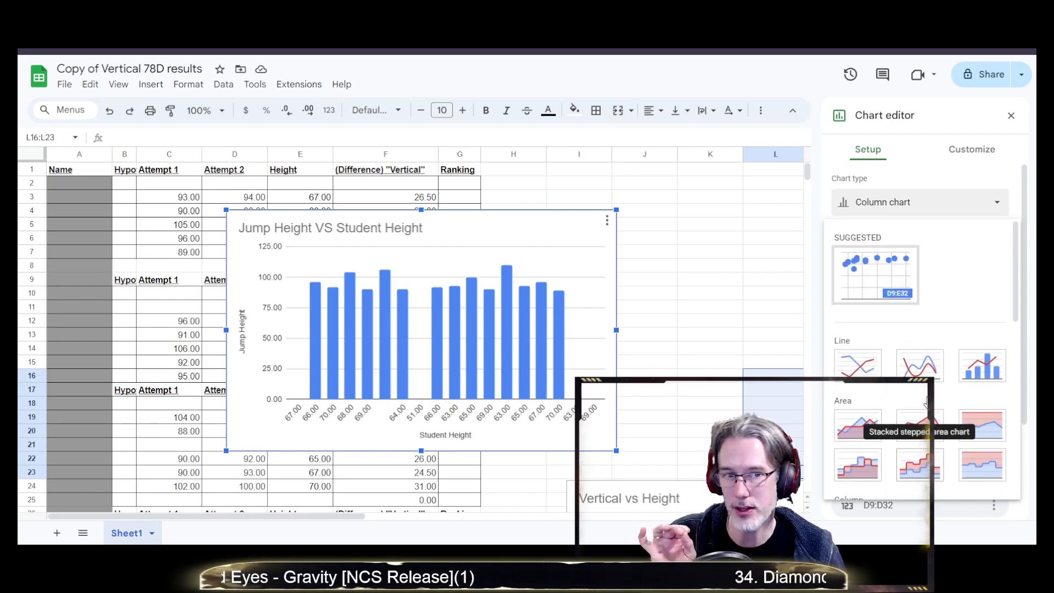
scroll(928, 404, down, 2)
scroll(925, 401, up, 2)
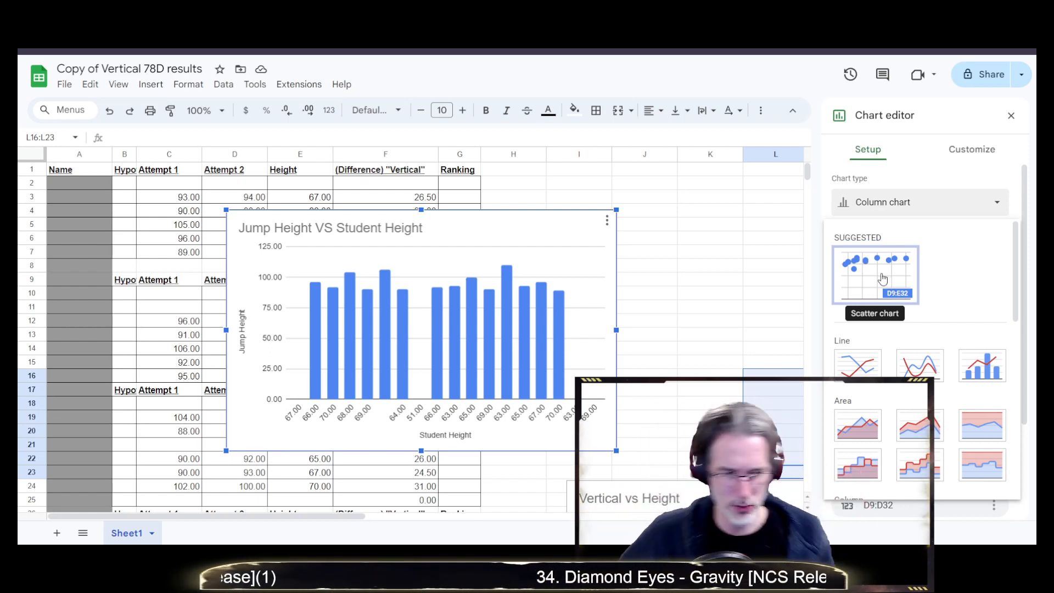
scroll(889, 336, down, 2)
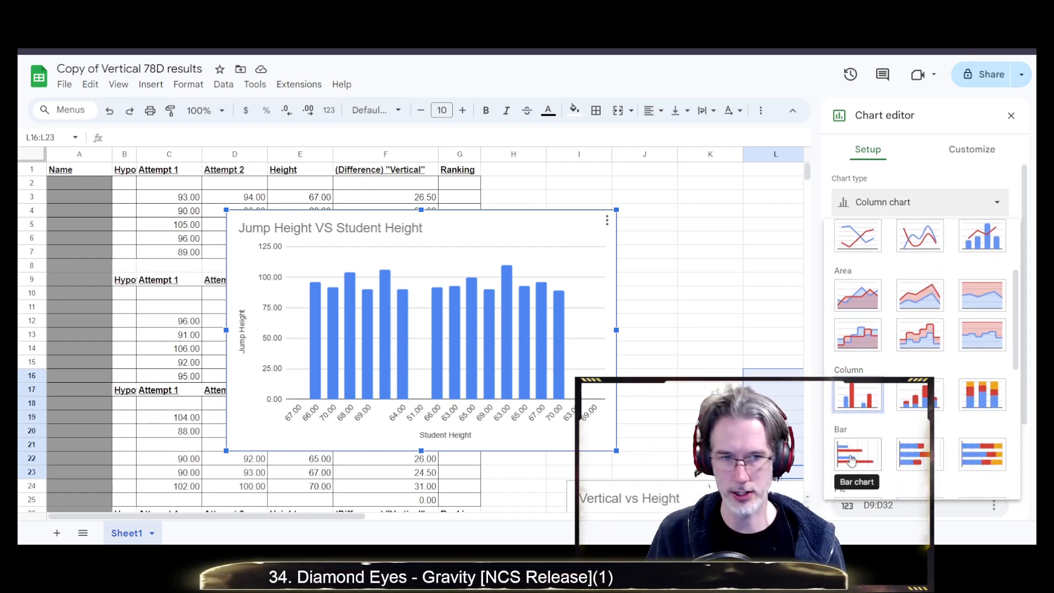
scroll(851, 461, down, 1)
click(852, 404)
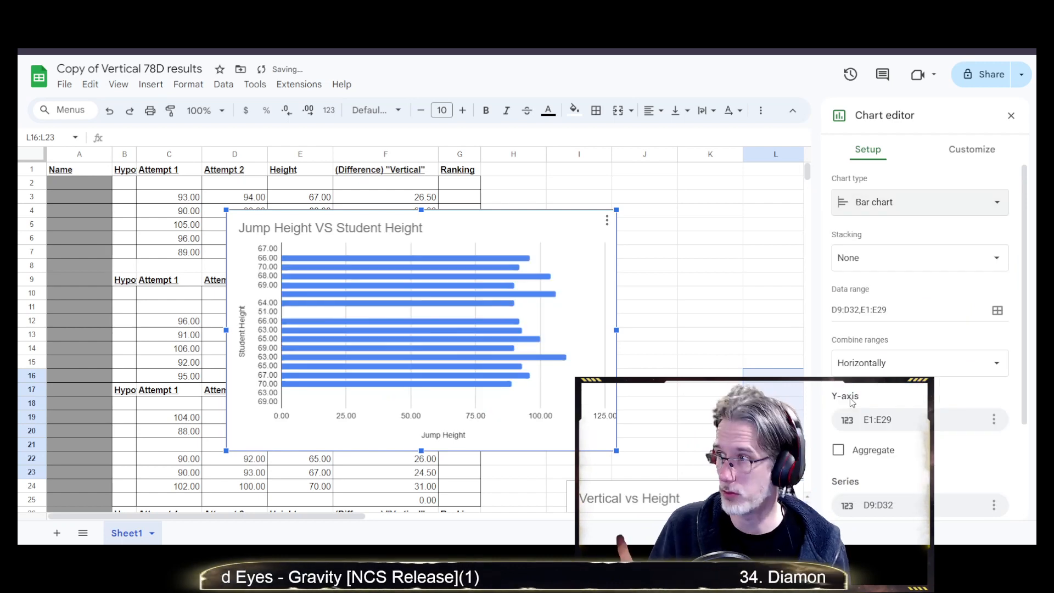
- Change the bar chart to the suggested scatter chart based on the range D9:E32
click(896, 213)
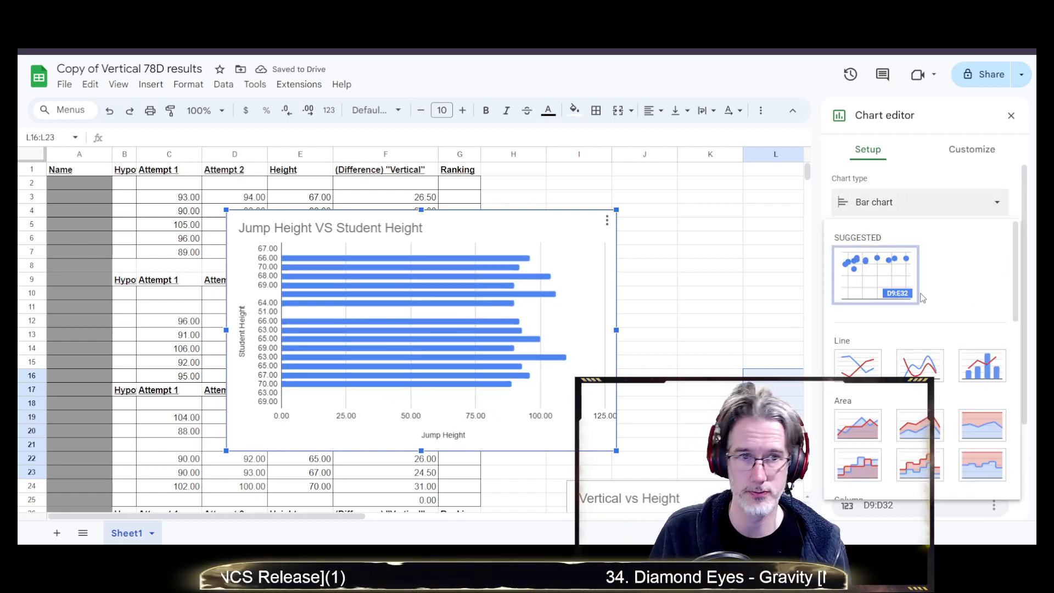
scroll(923, 298, down, 5)
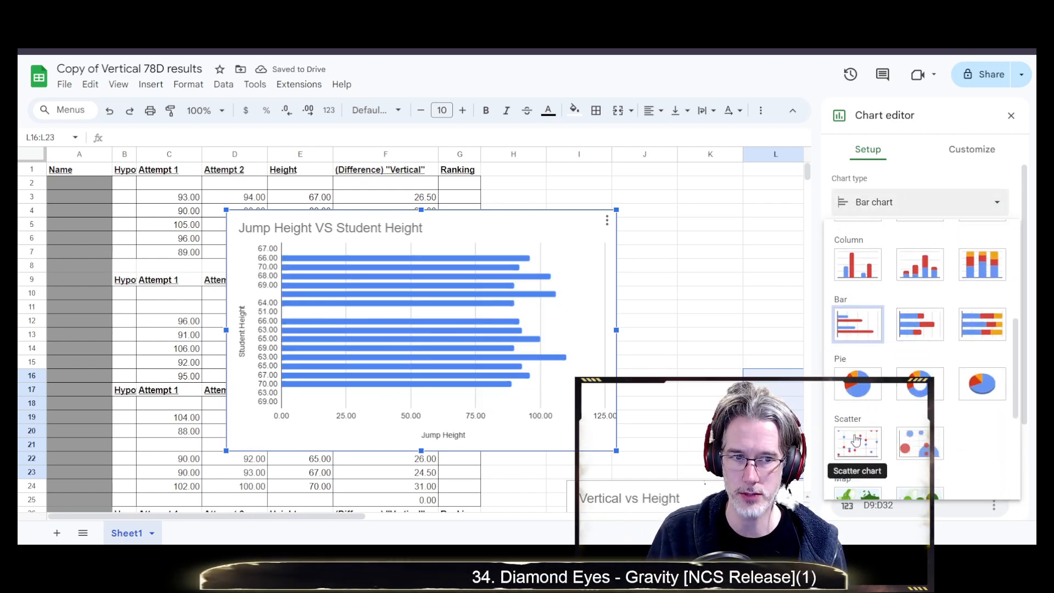
scroll(856, 439, up, 5)
click(878, 273)
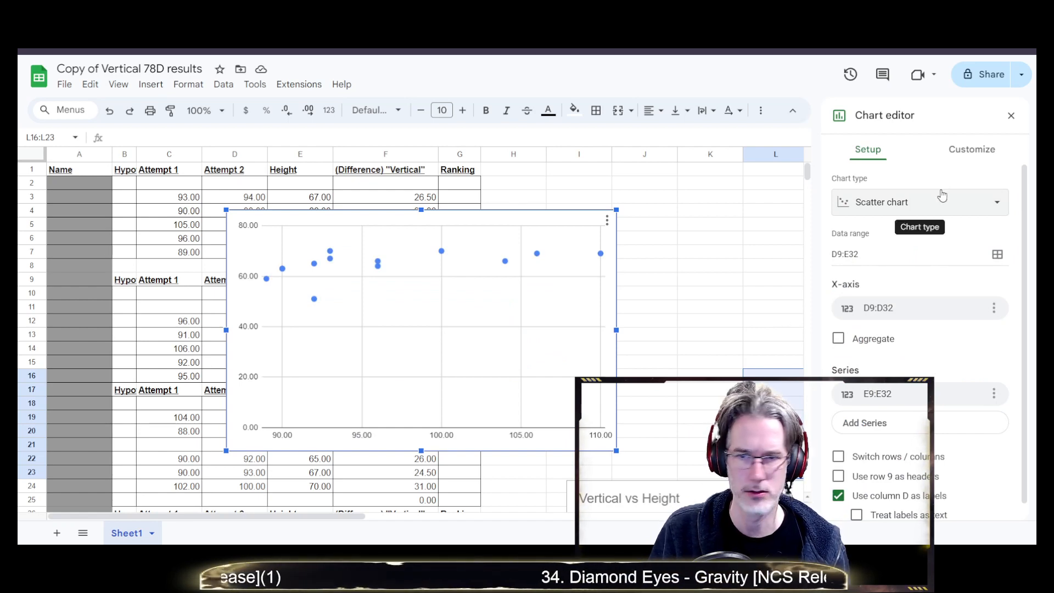
- Set the scatter chart's vertical axis title to "Student Height"
click(965, 154)
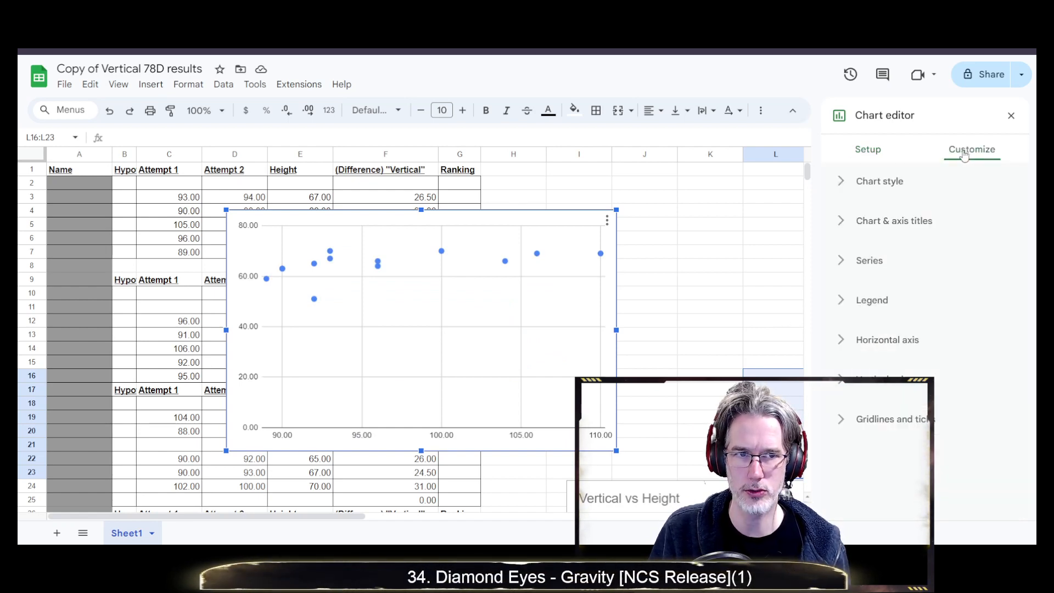
click(849, 225)
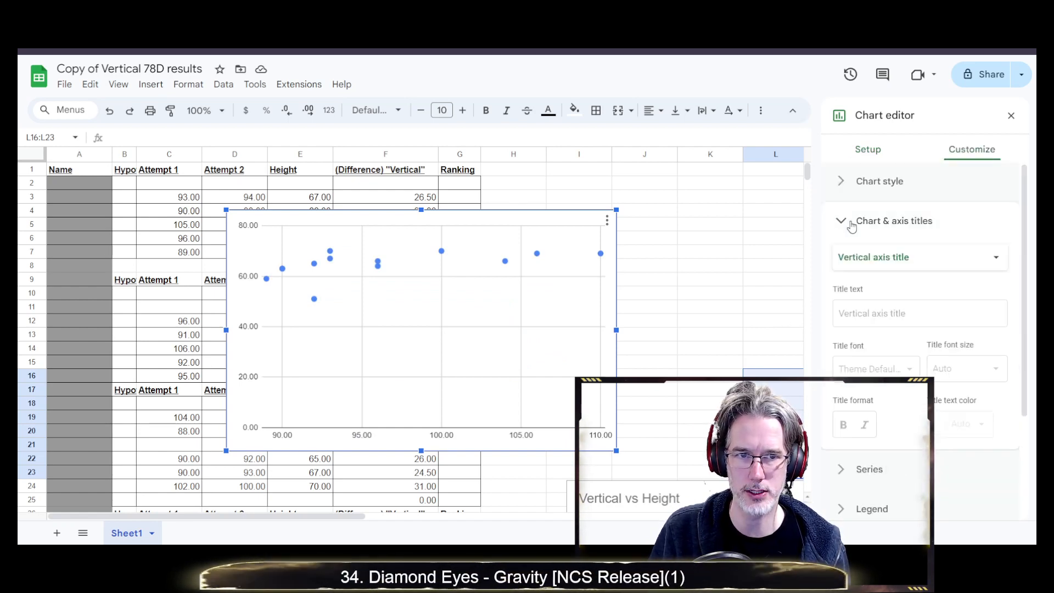
click(880, 315)
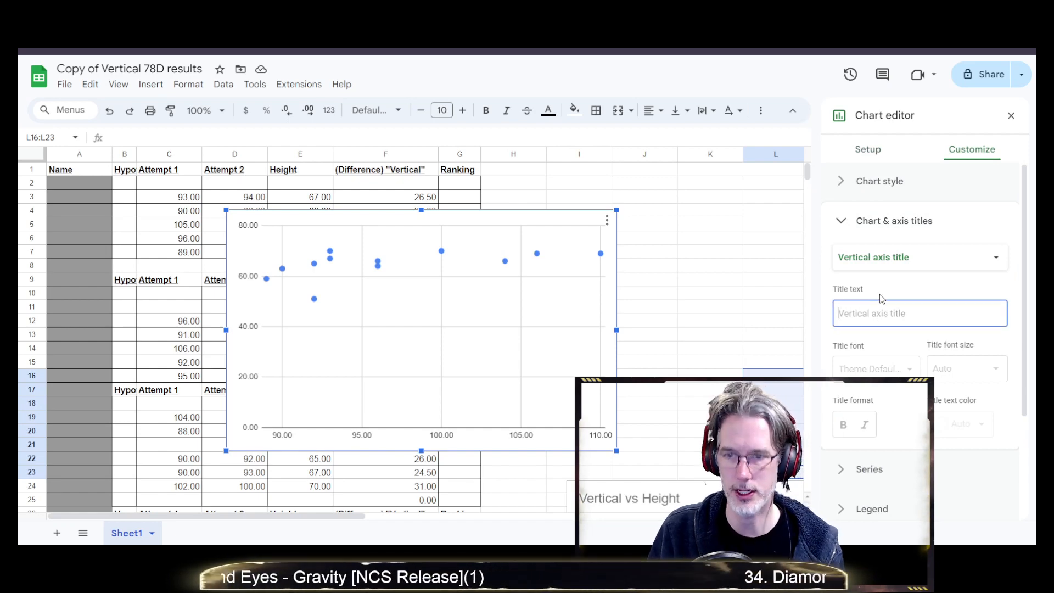
text(Student )
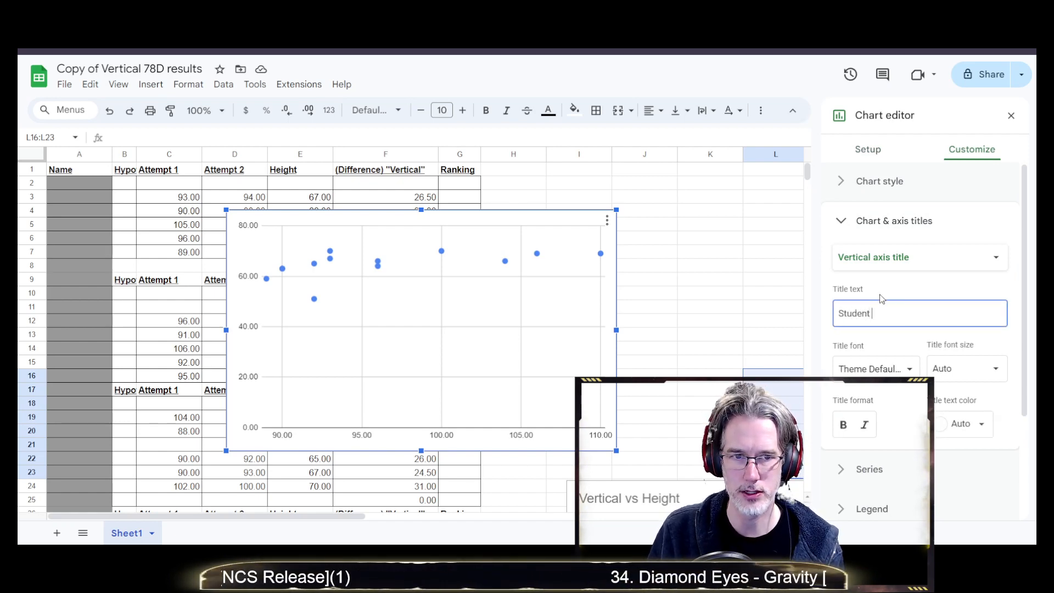
text(Height)
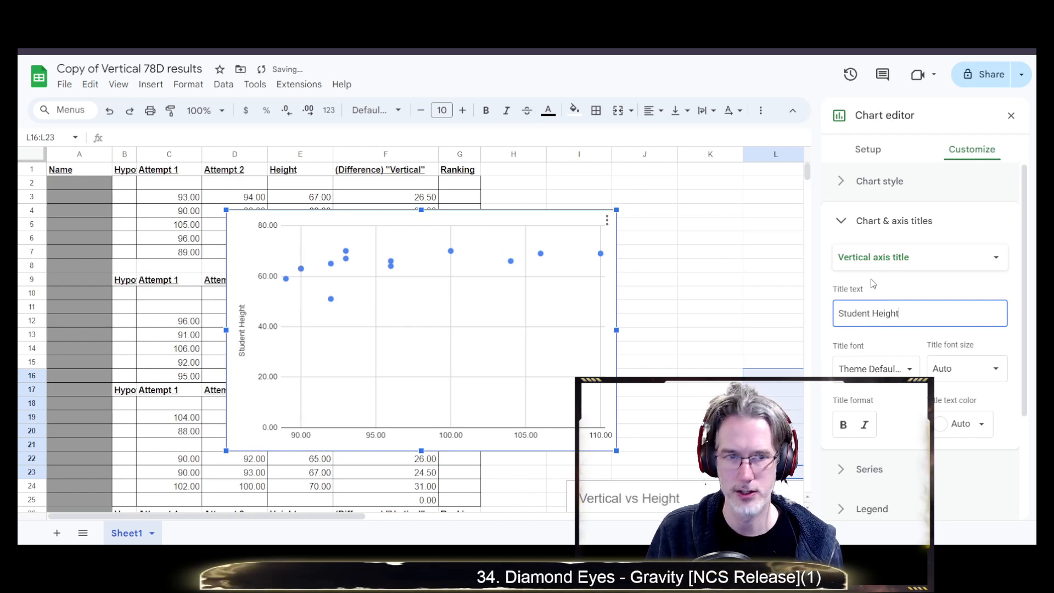
- Set the scatter chart's horizontal axis title to "Jump Height"
click(964, 257)
click(927, 268)
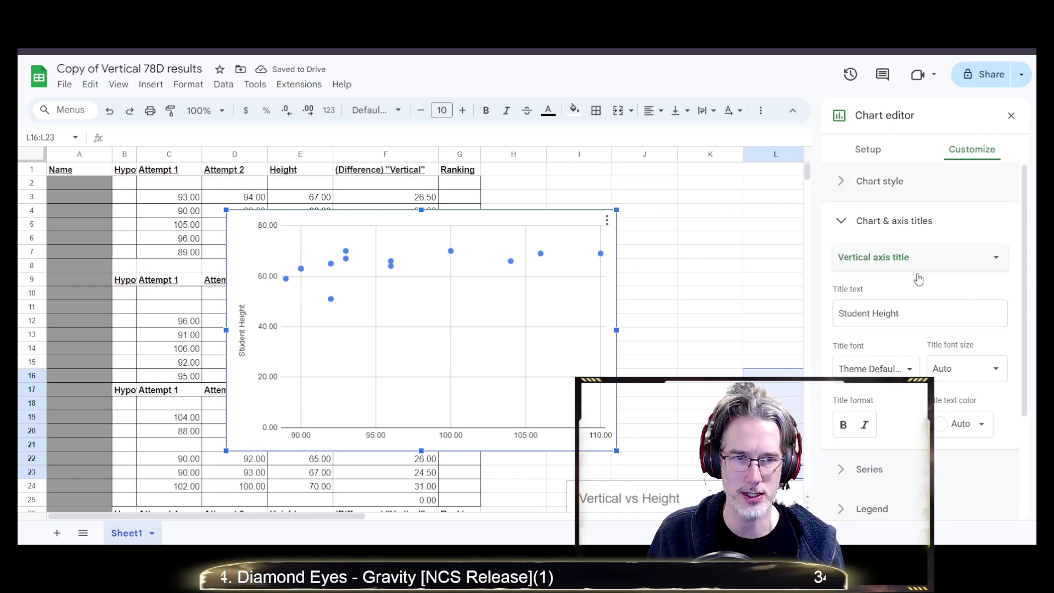
click(907, 257)
click(898, 235)
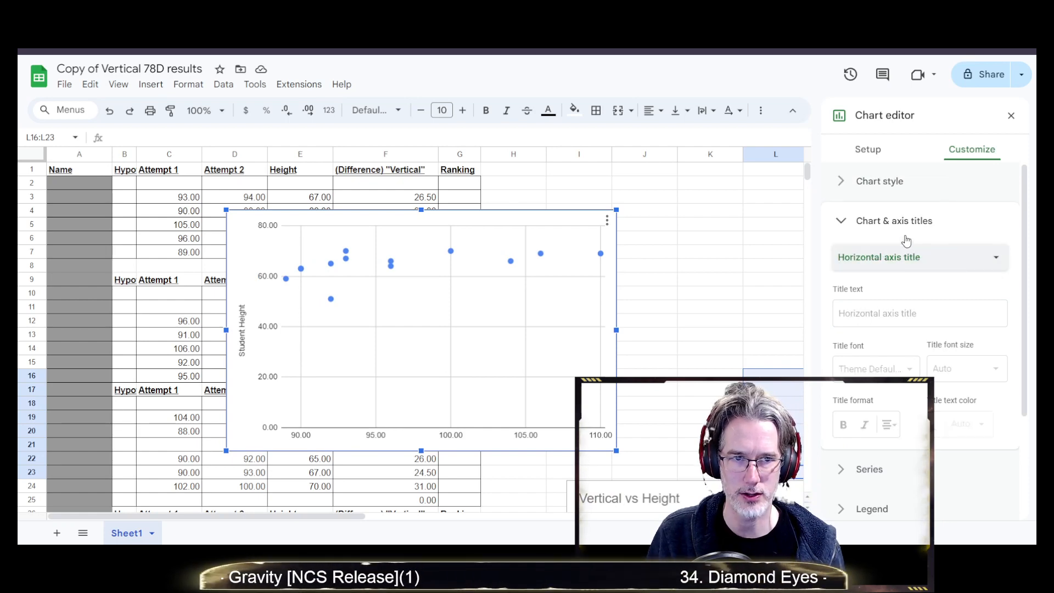
click(877, 303)
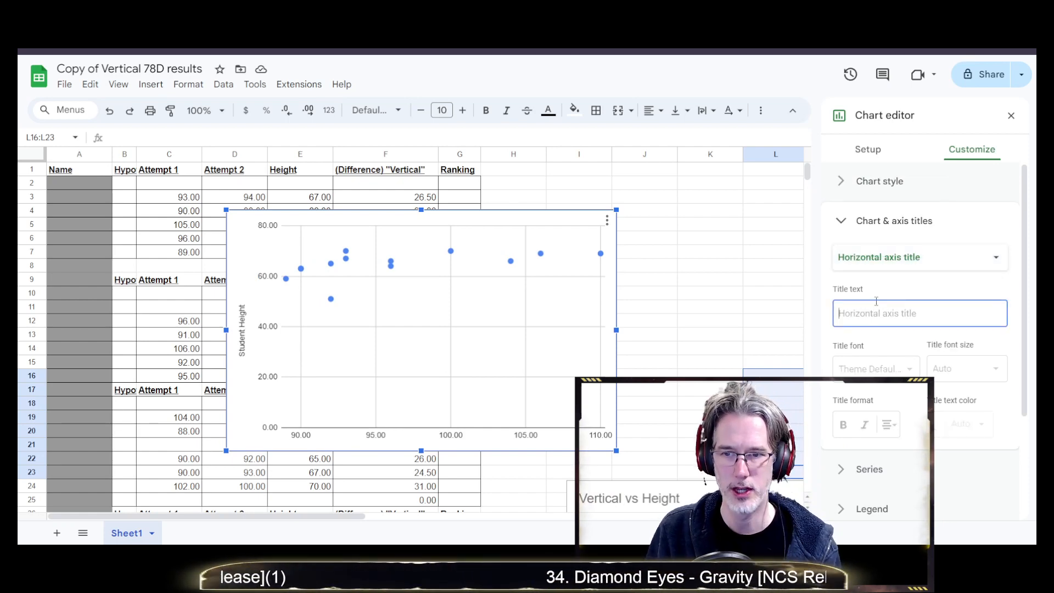
text(Jump Height)
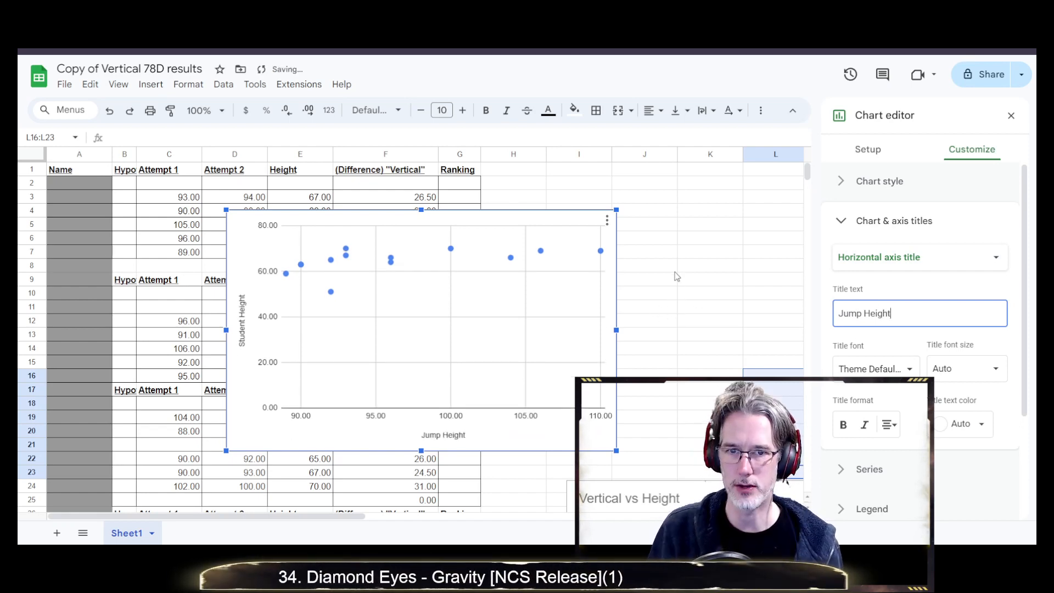
- Narrow the scatter chart so its right edge falls within column I, and collapse the axis title settings
drag(616, 331, 573, 329)
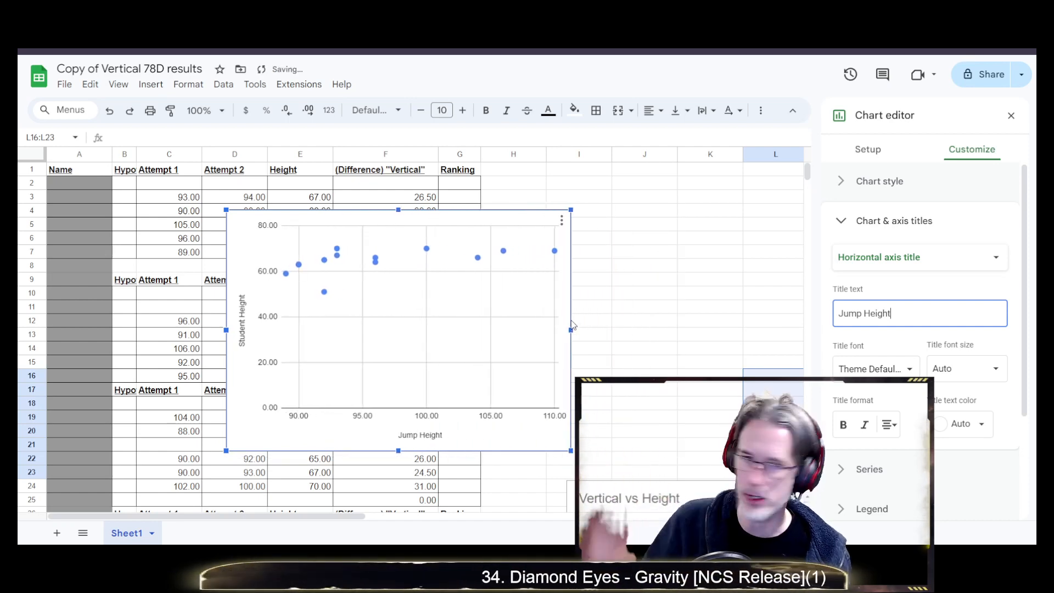
scroll(964, 430, down, 3)
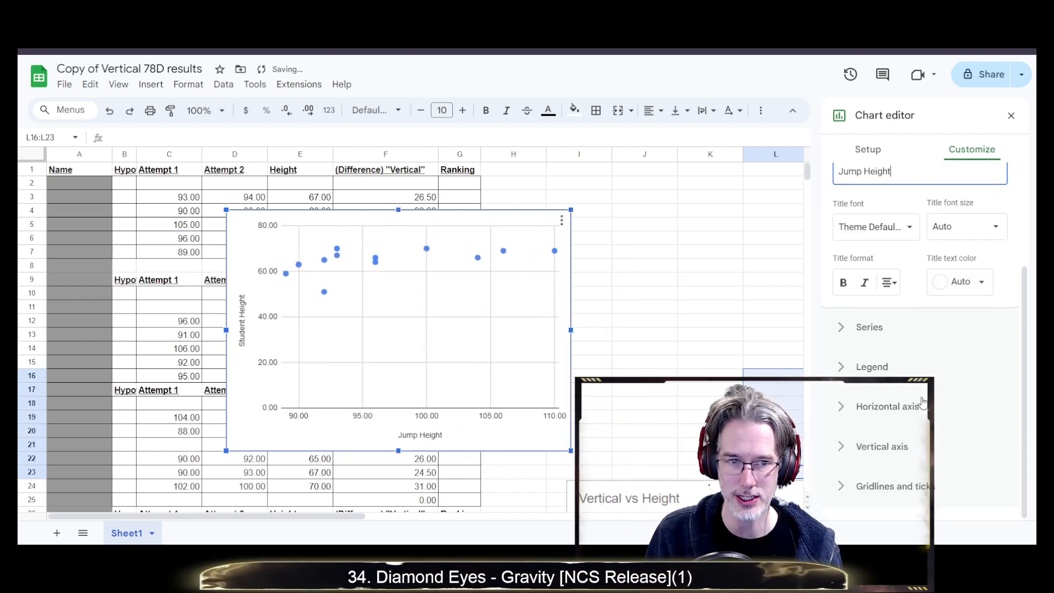
scroll(924, 398, up, 3)
click(840, 221)
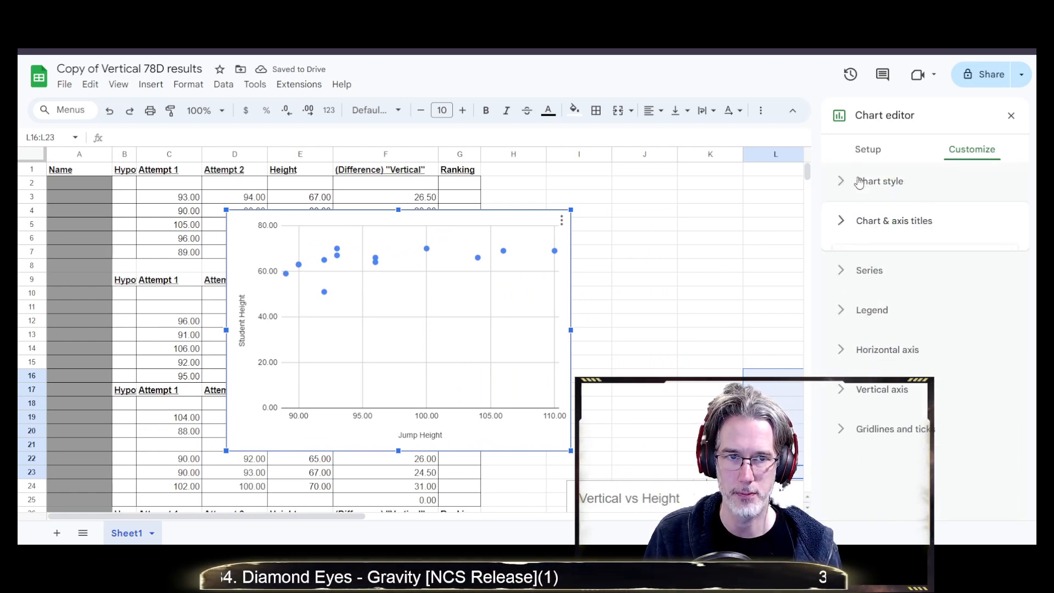
- Try aggregating the scatter chart's x-axis data from D9:D32
click(869, 154)
scroll(904, 318, down, 1)
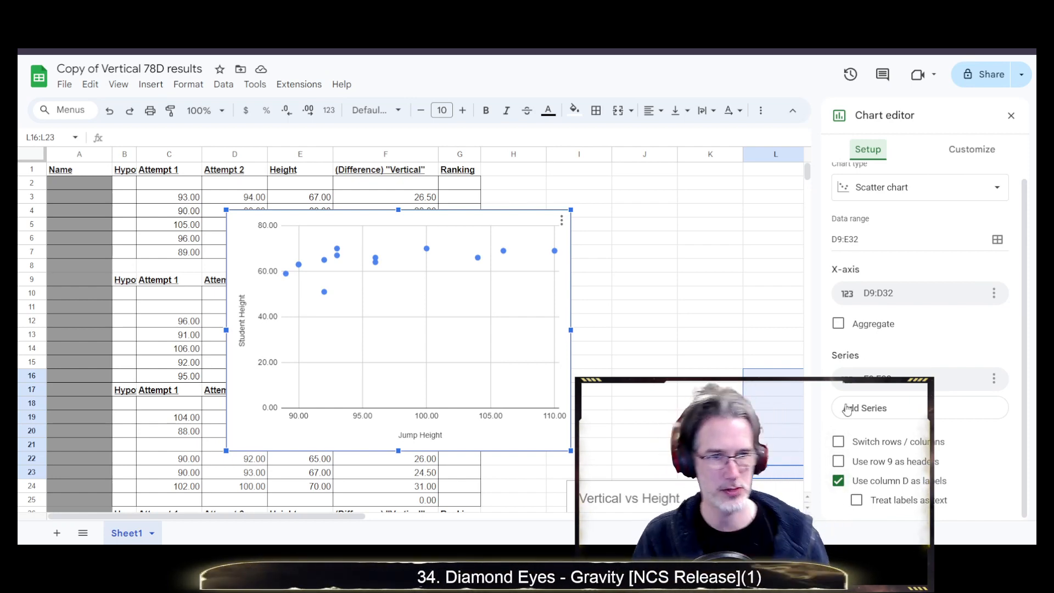
click(838, 326)
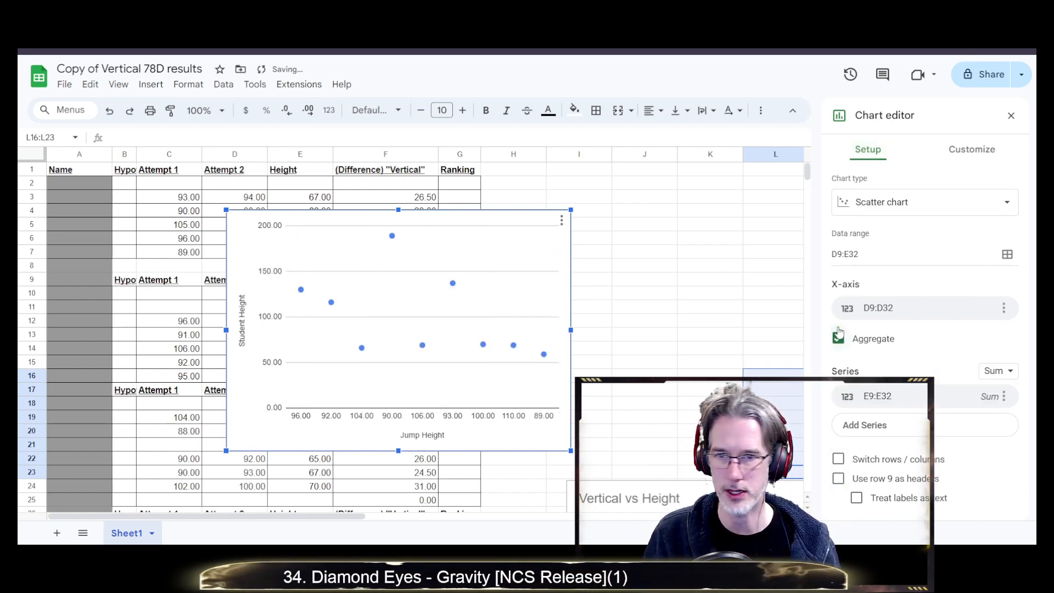
click(838, 334)
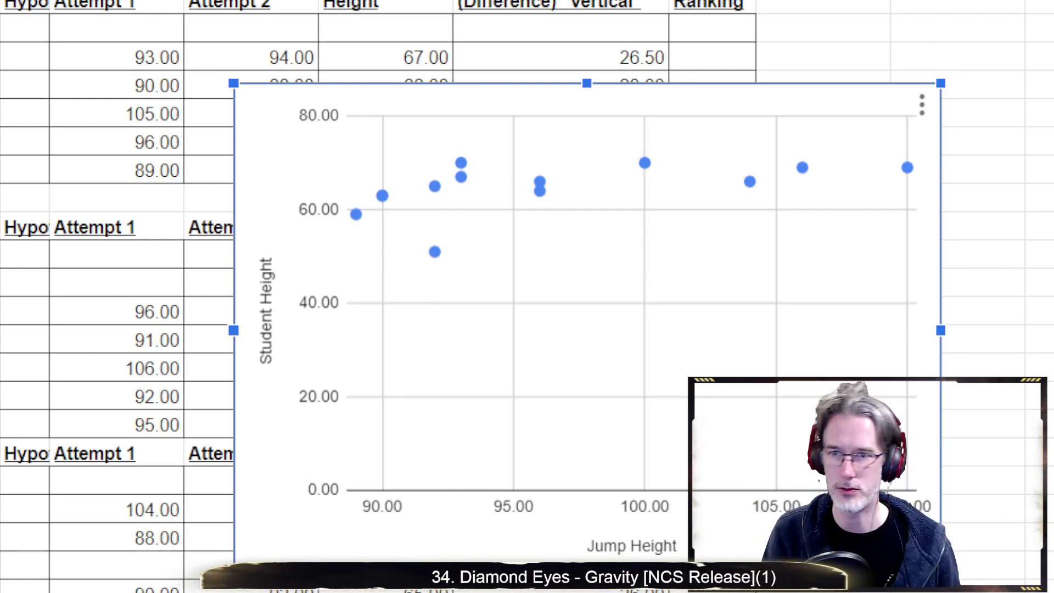
- Insert a drawing of a straight, gently rising line and lay it over the scatter points as a trend line
click(74, 0)
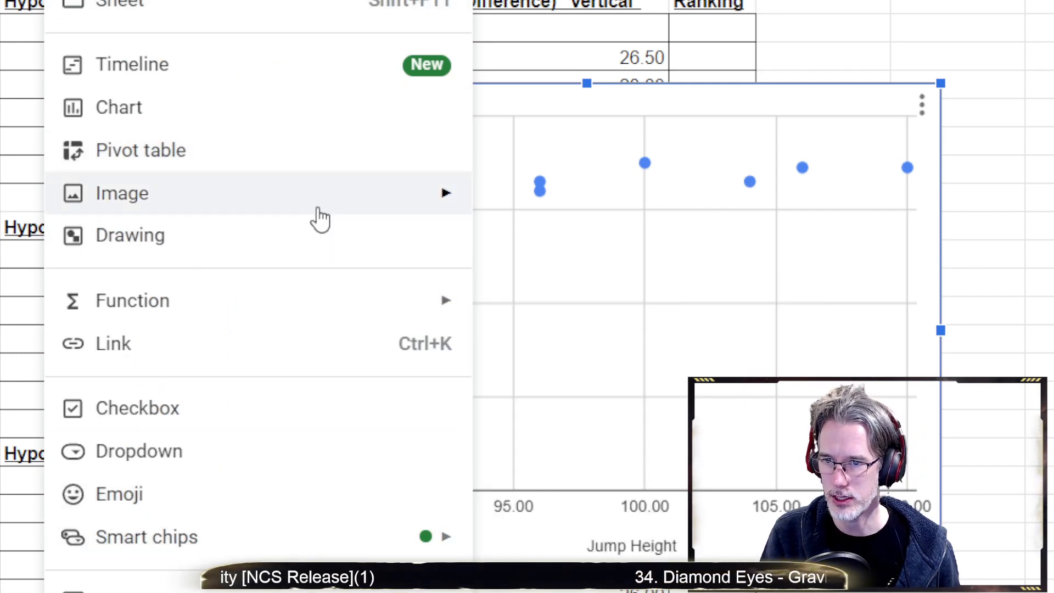
click(150, 233)
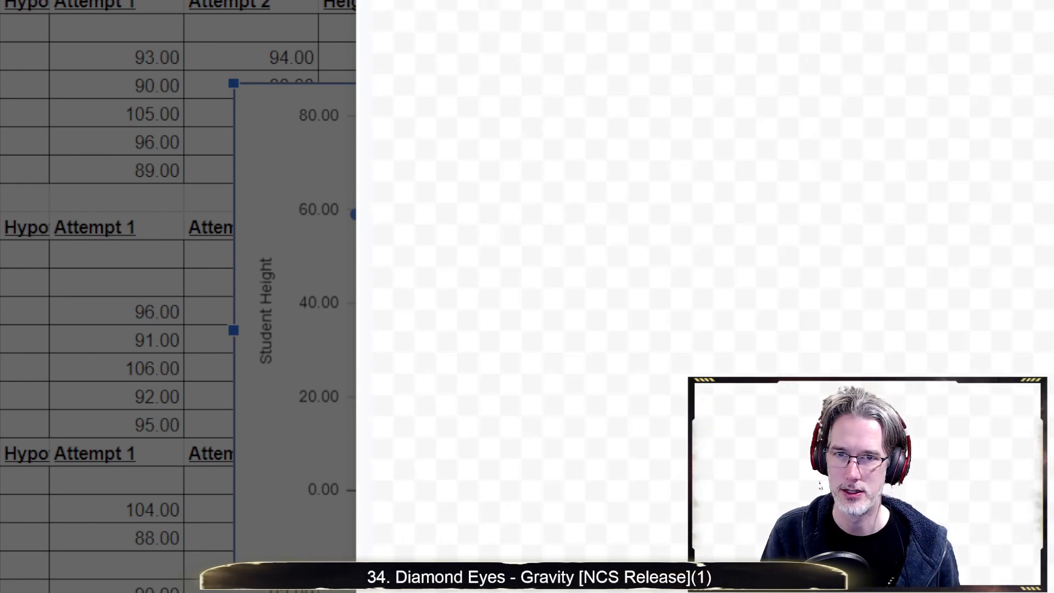
mouse_move(546, 311)
mouse_down()
mouse_move(1053, 159)
mouse_move(1053, 253)
mouse_up()
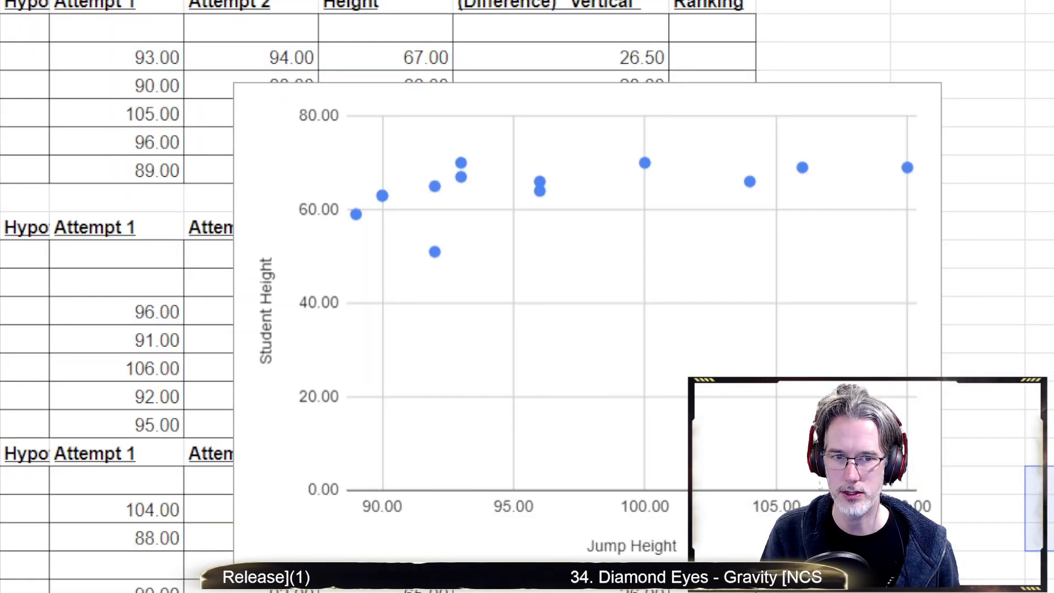
mouse_move(1043, 508)
mouse_down()
mouse_move(586, 139)
mouse_move(564, 219)
mouse_move(538, 212)
mouse_move(528, 226)
mouse_move(508, 225)
mouse_move(499, 216)
mouse_up()
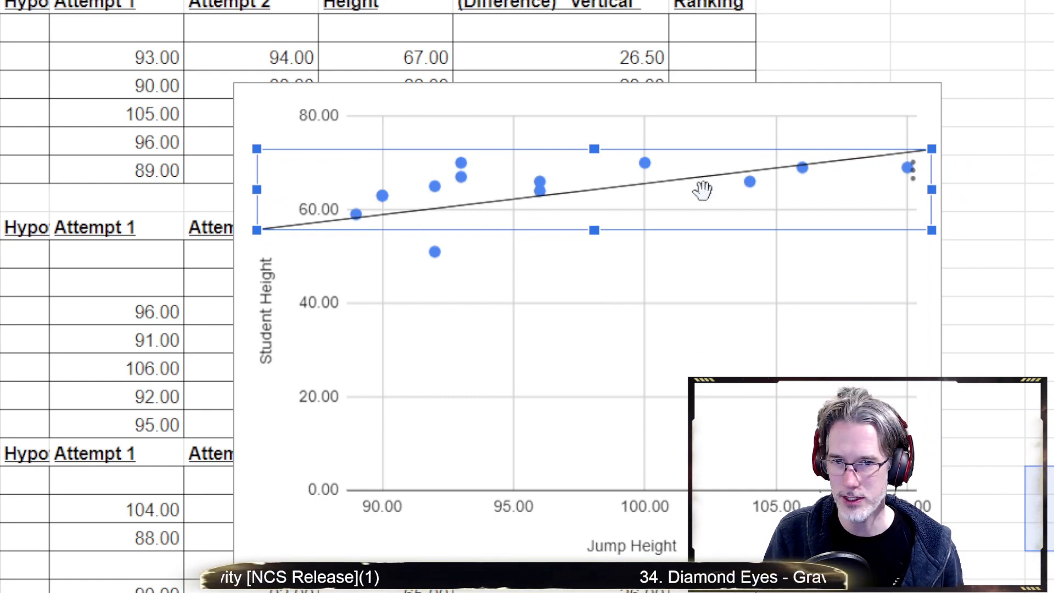
drag(705, 190, 715, 192)
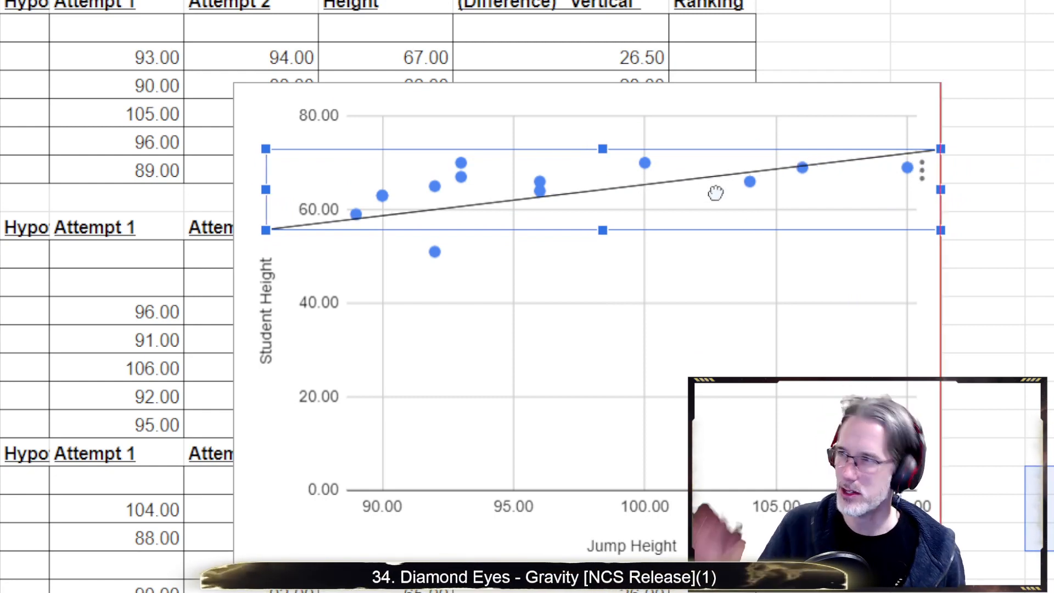
- Move the drawn trend line off the chart and shift the scatter chart up and left over the Attempt columns
mouse_move(716, 192)
mouse_down()
mouse_move(725, 179)
mouse_move(722, 198)
mouse_move(719, 184)
mouse_move(1053, 222)
mouse_move(1053, 173)
mouse_up()
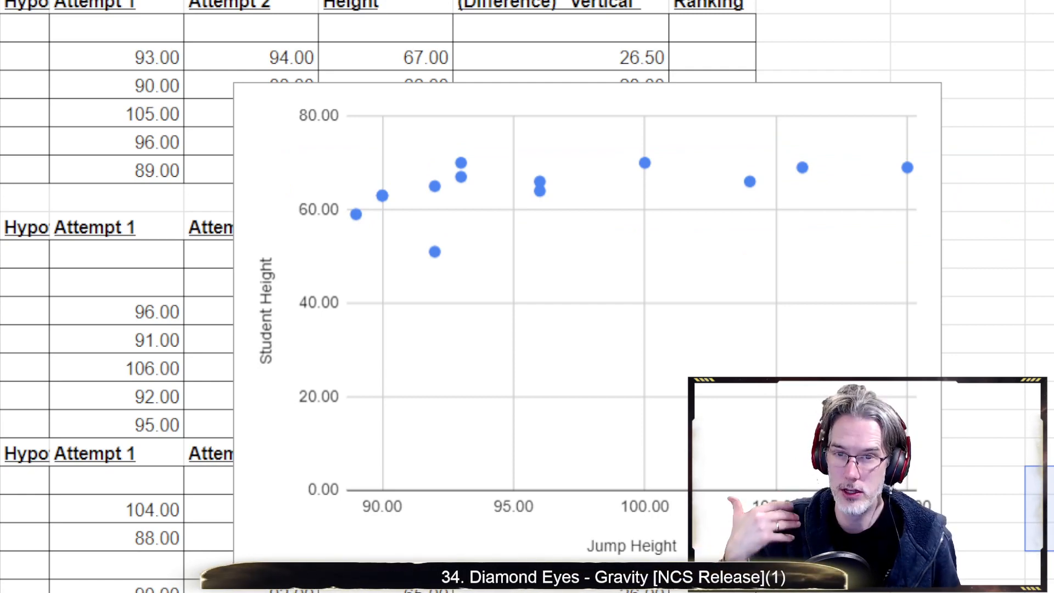
click(674, 279)
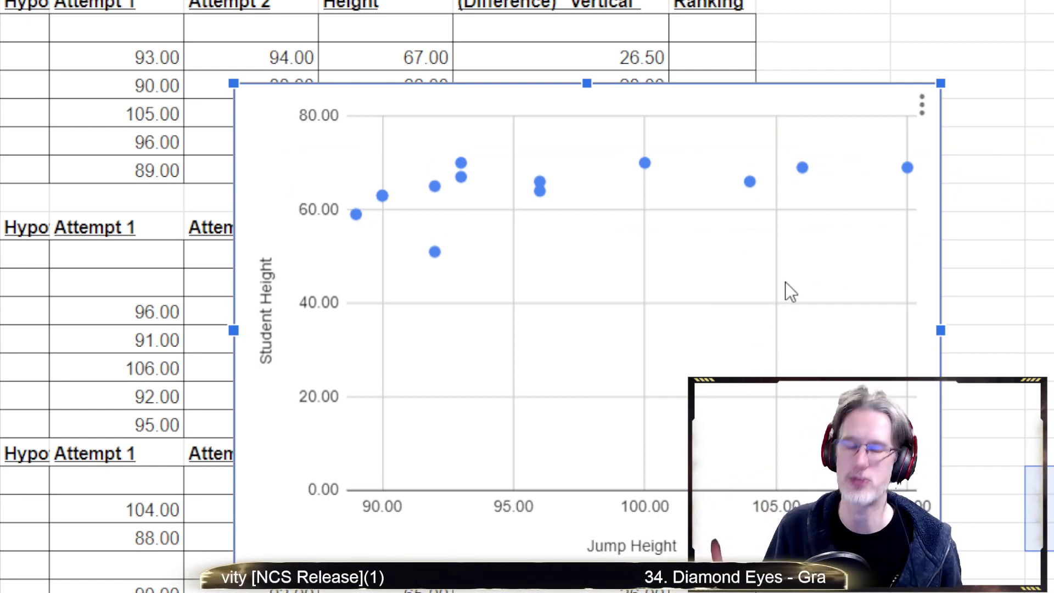
drag(779, 291, 635, 256)
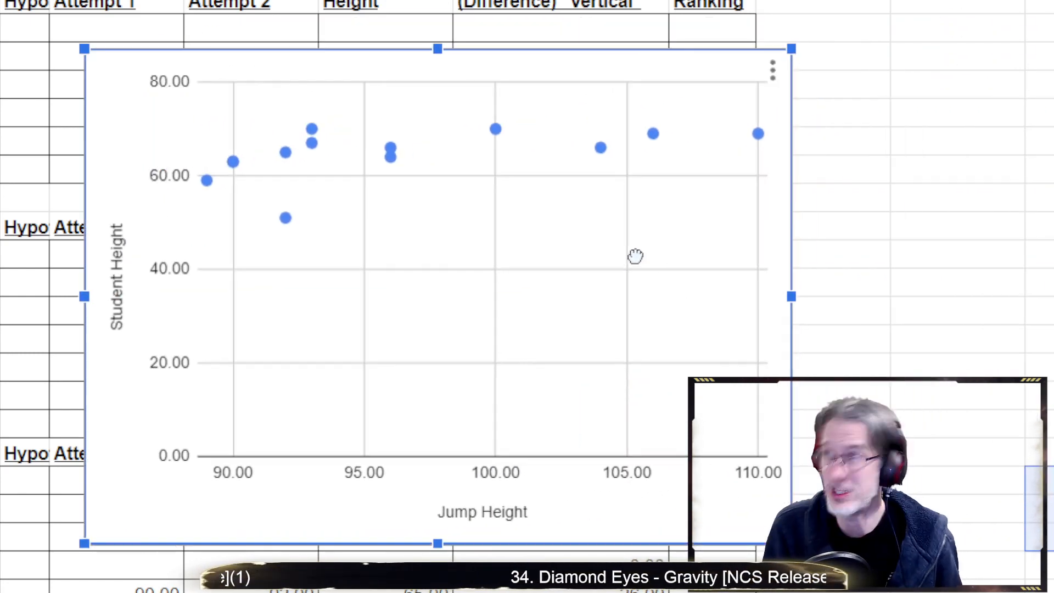